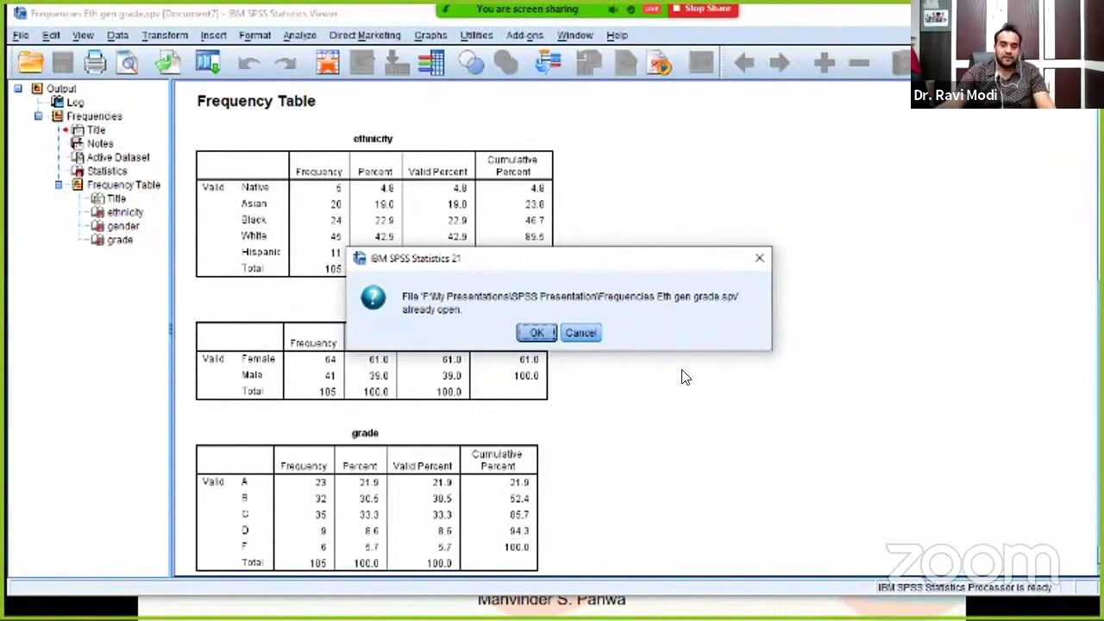
# Open the linked Frequencies Eth gen grade.spv output in SPSS to view the frequency tables, and return to the PowerPoint slide show.
pyautogui.click(537, 332)
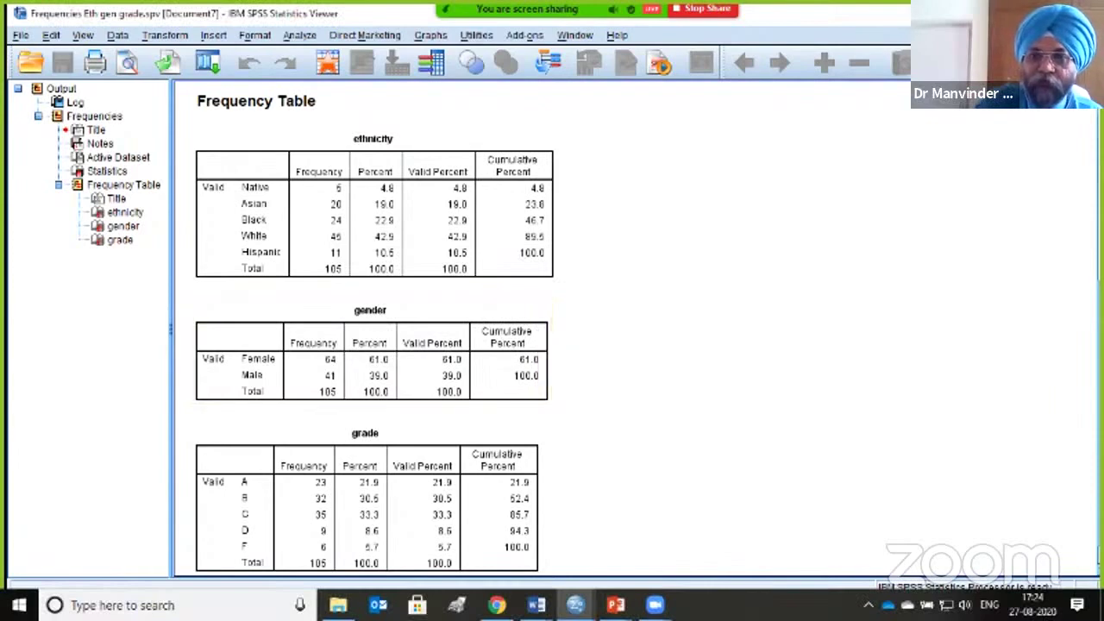
pyautogui.hotkey('alt', 'Tab')
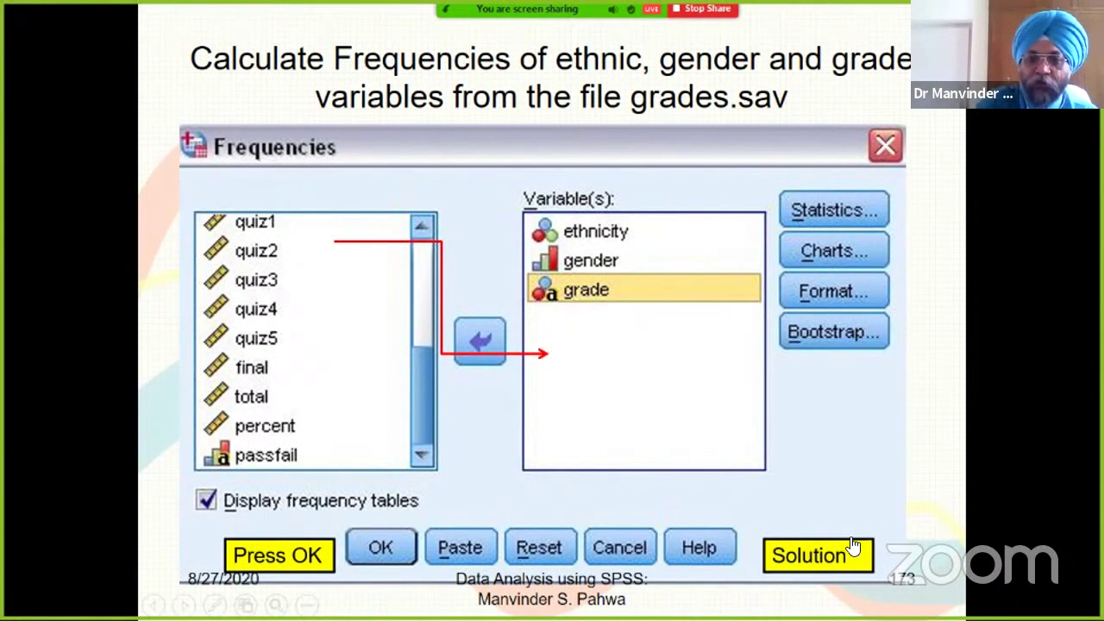
pyautogui.click(612, 400)
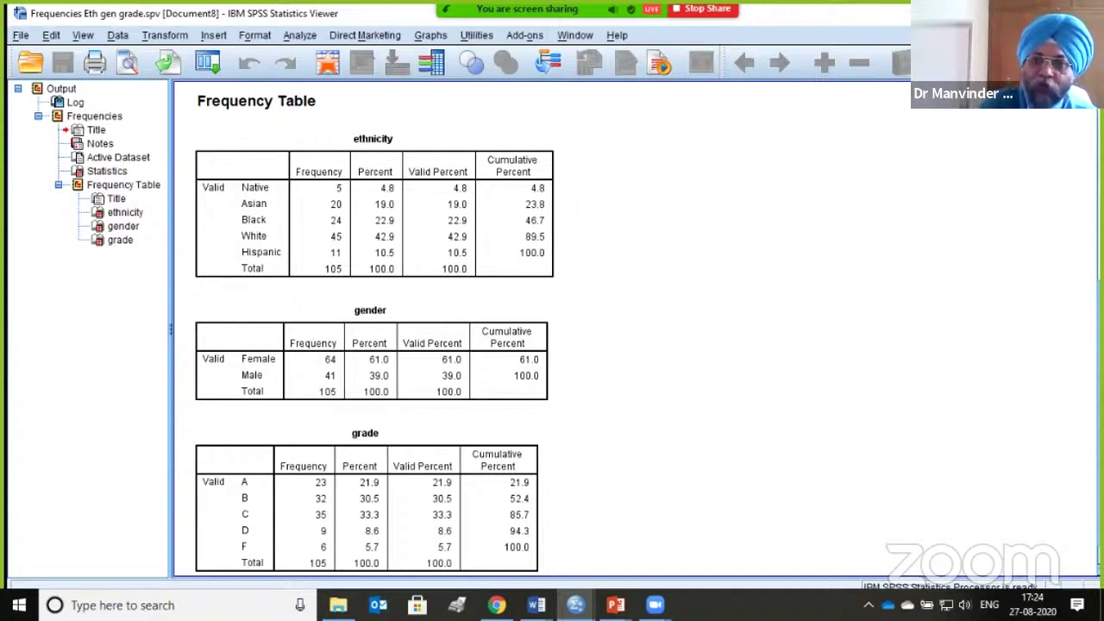
pyautogui.hotkey('alt', 'Tab')
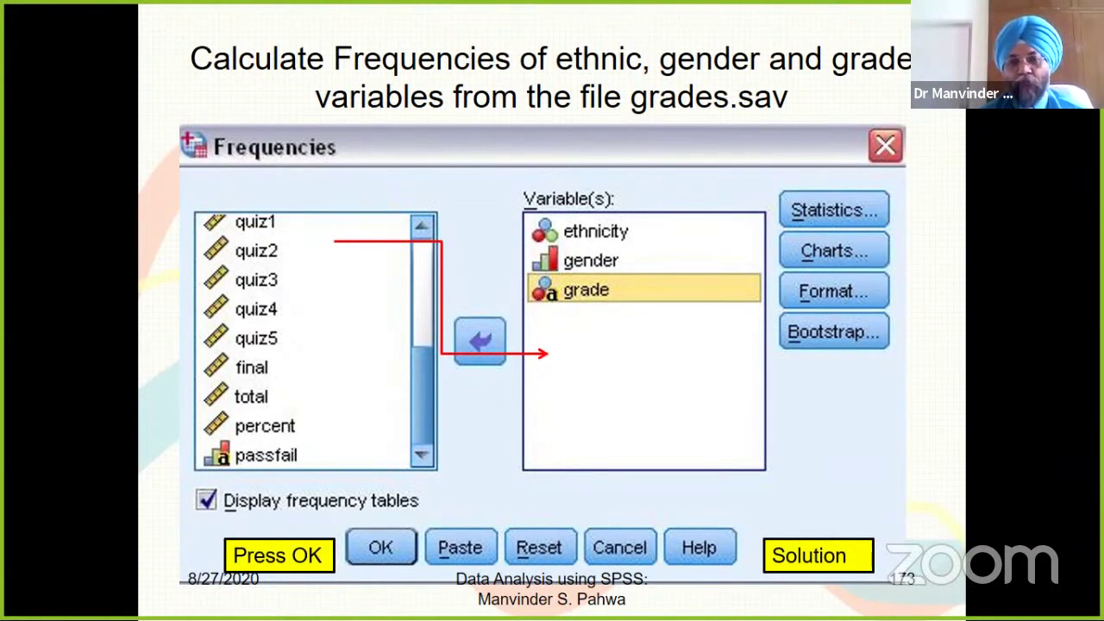
pyautogui.press('Right')
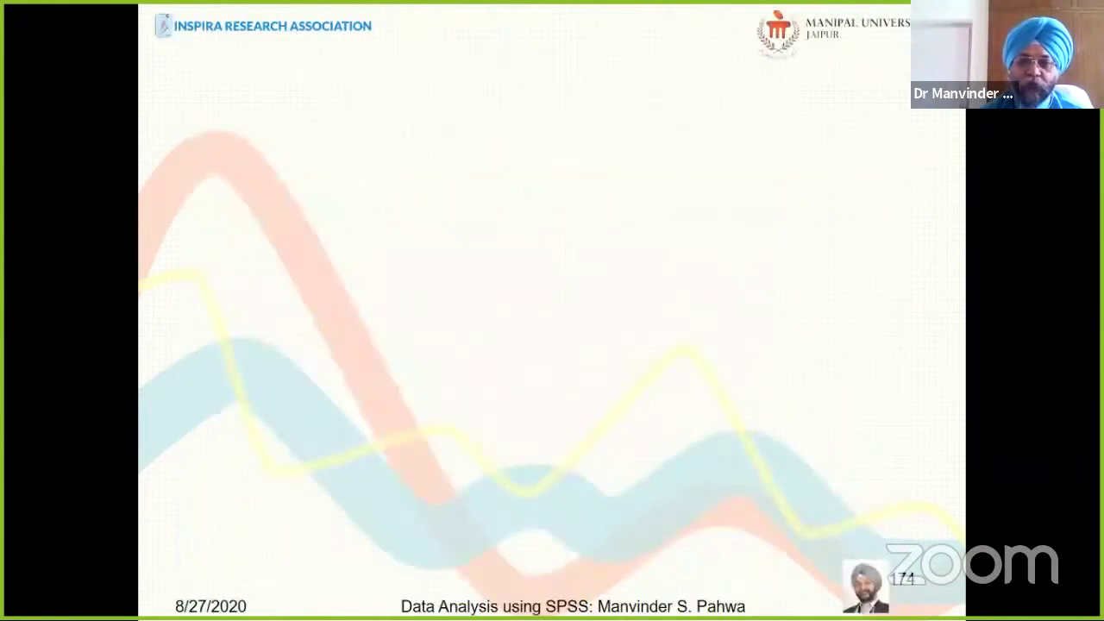
pyautogui.press('Left')
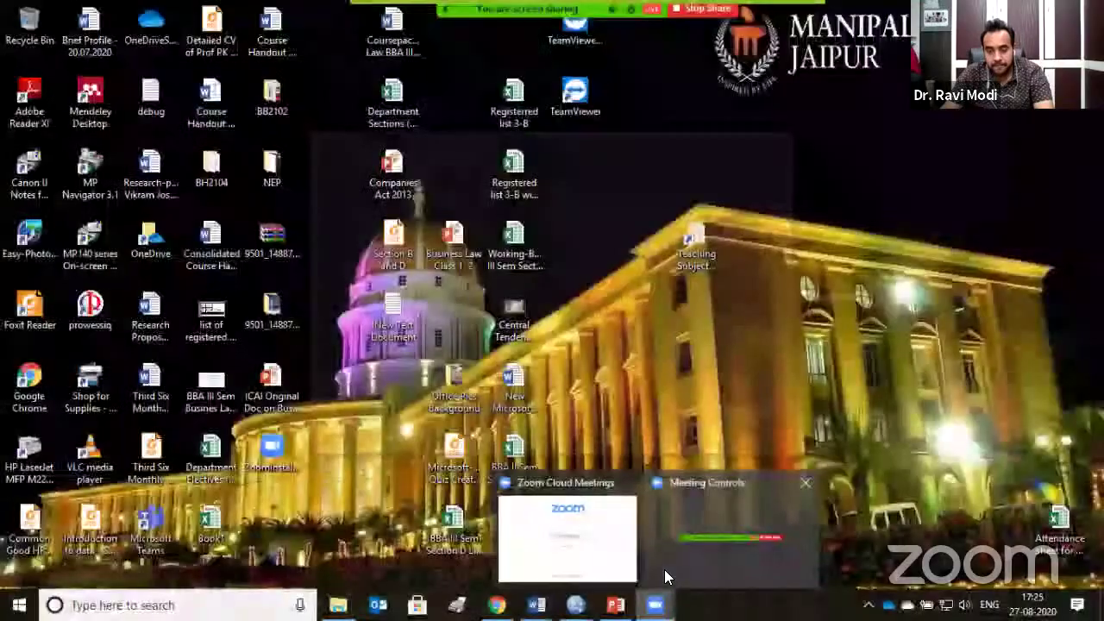
pyautogui.click(664, 570)
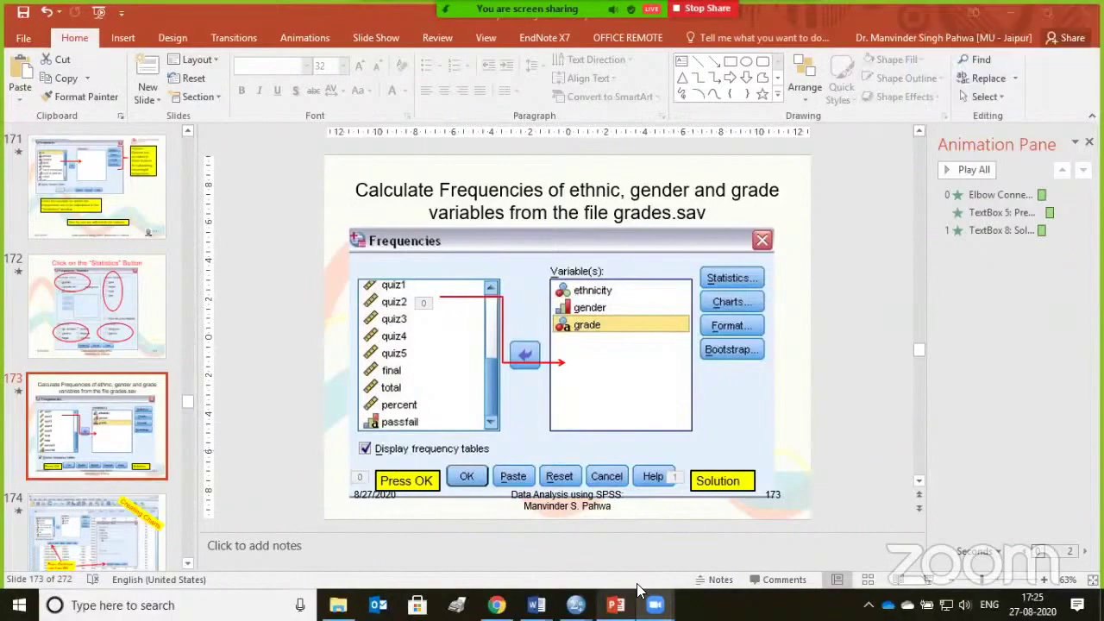
pyautogui.moveTo(595, 546)
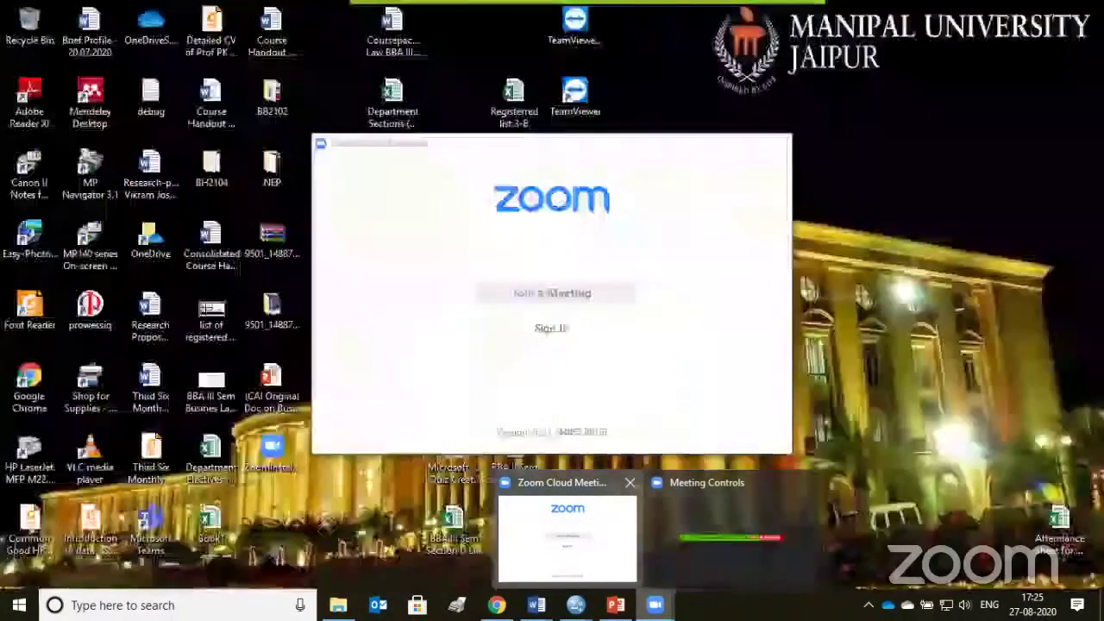
pyautogui.click(595, 546)
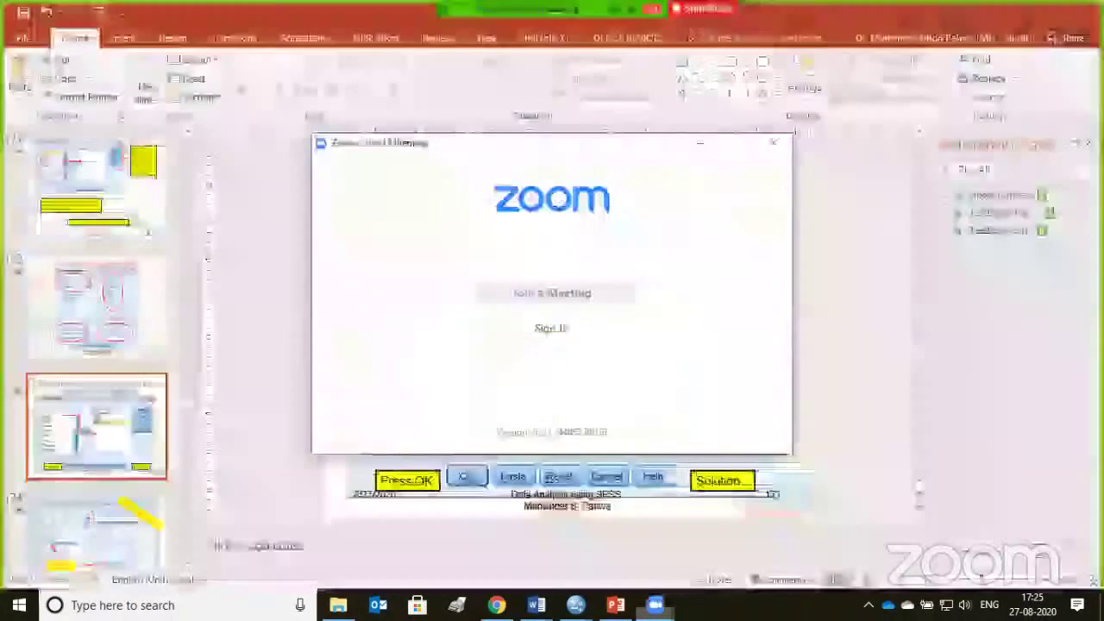
pyautogui.moveTo(759, 514)
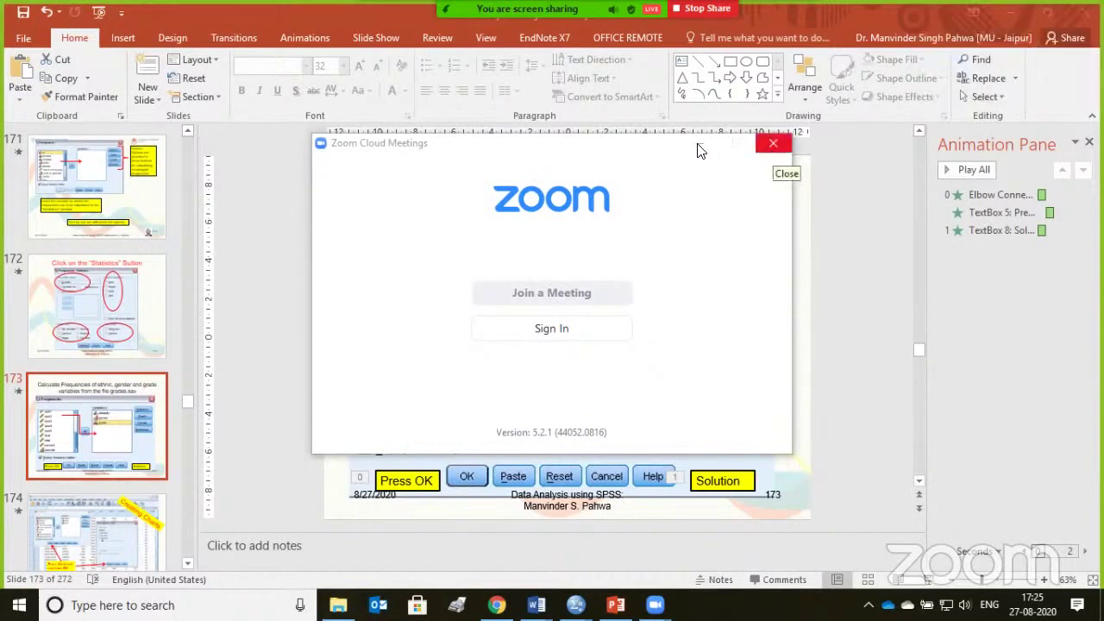
pyautogui.click(690, 552)
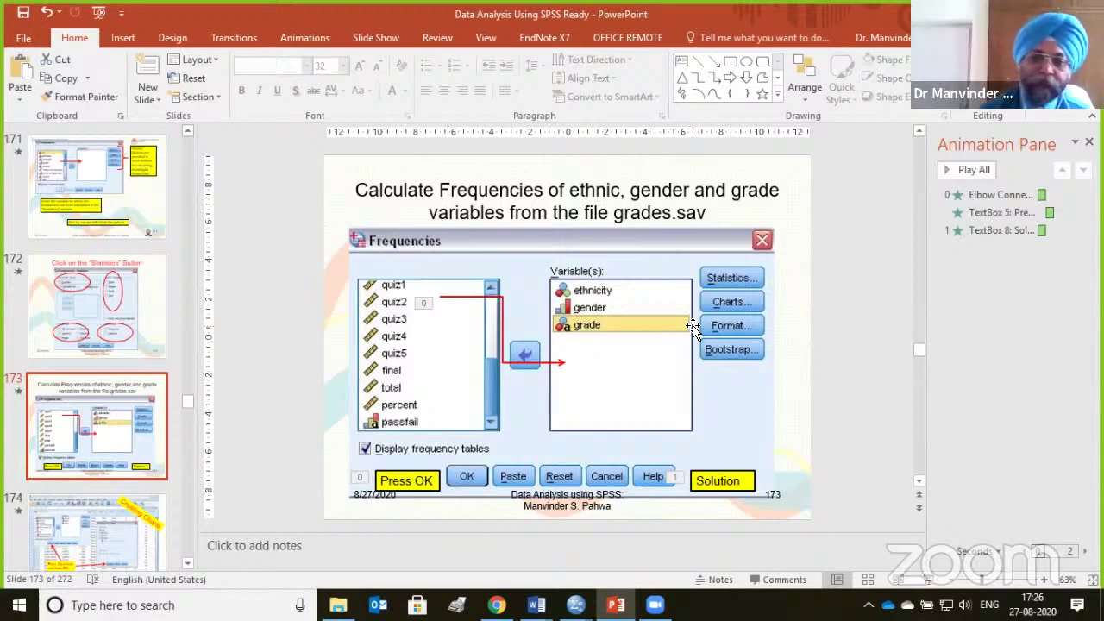
# Resume the slide show from slide 173 on calculating frequencies and advance through the Creating Charts slide's animations.
pyautogui.scroll(-1, 693, 328)
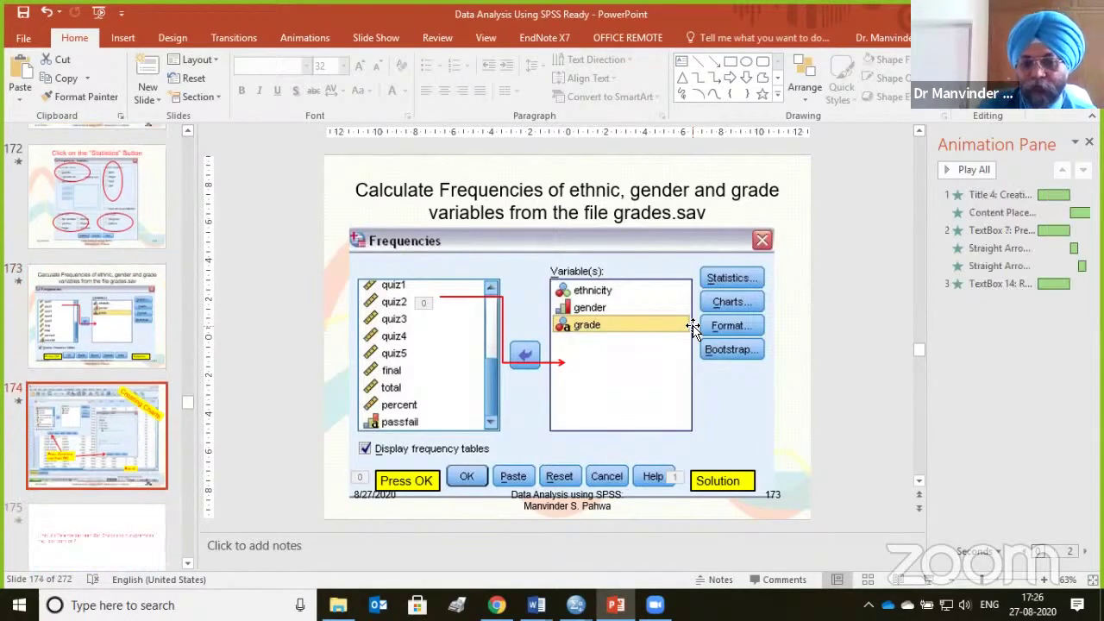
pyautogui.scroll(1, 707, 420)
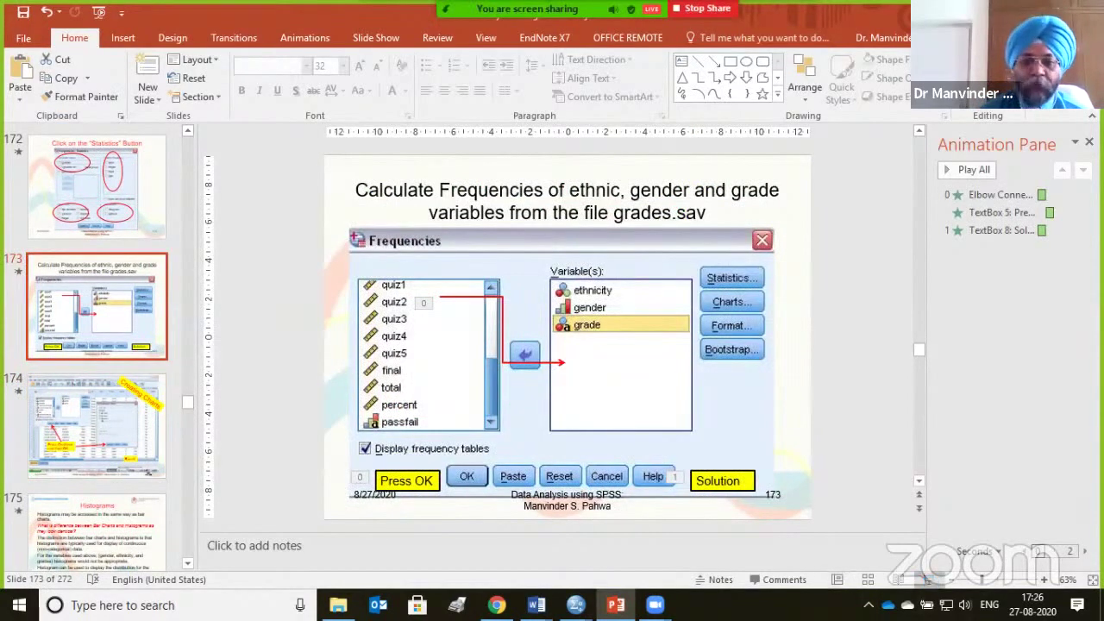
pyautogui.hotkey('shift', 'F5')
pyautogui.press('Down')
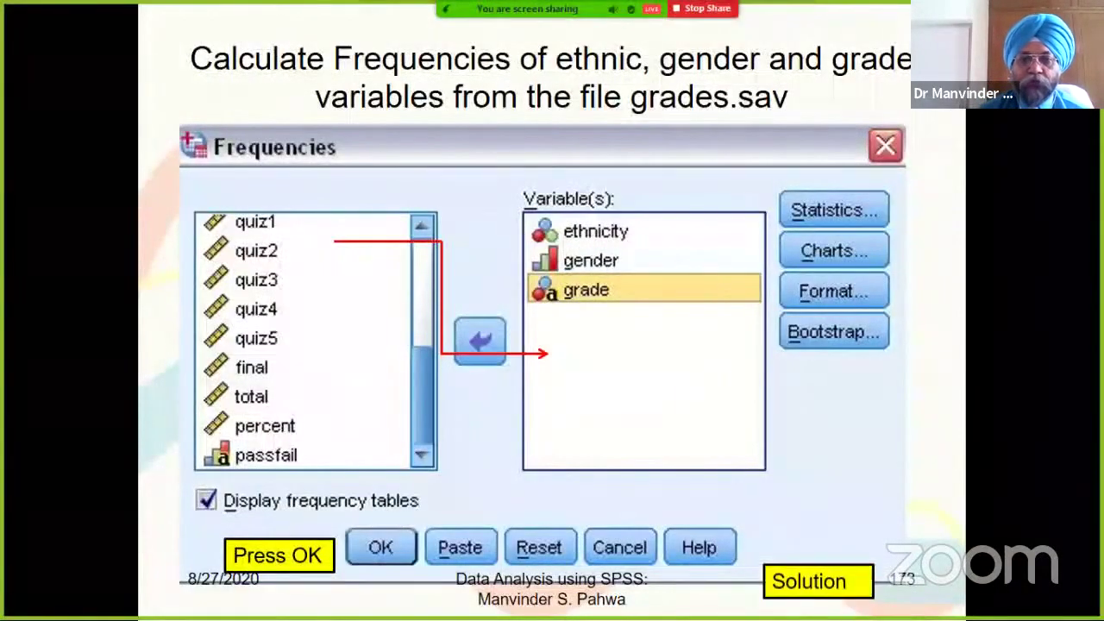
pyautogui.press('Down')
pyautogui.press('Down')
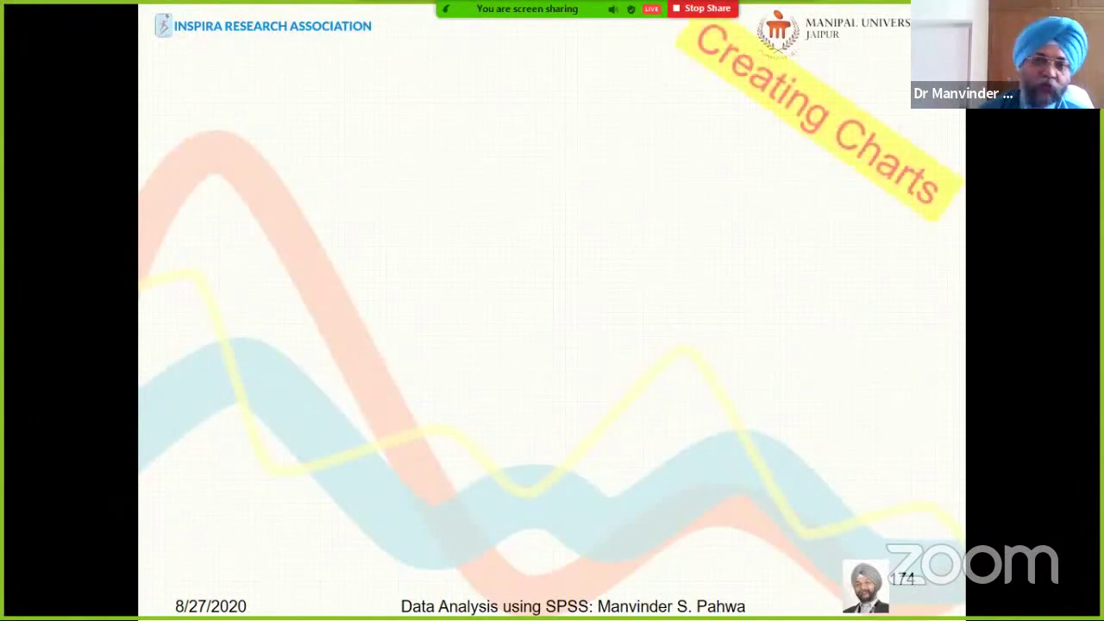
pyautogui.press('Down')
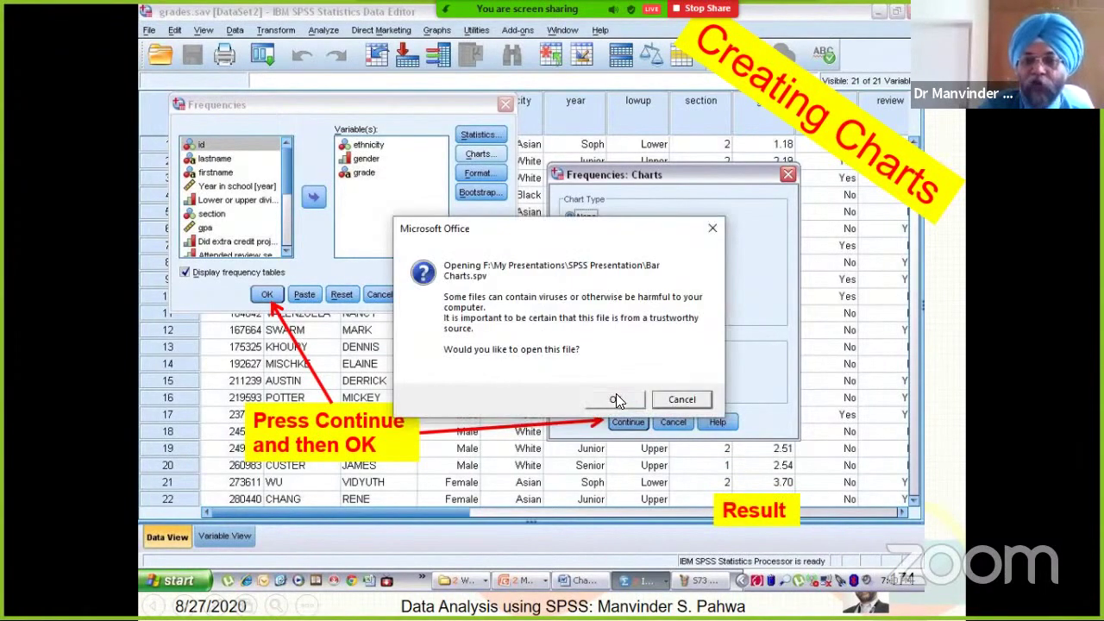
# Open the linked Bar Charts.spv output in SPSS and examine the frequency tables and the ethnicity, gender and grade bar charts.
pyautogui.click(616, 398)
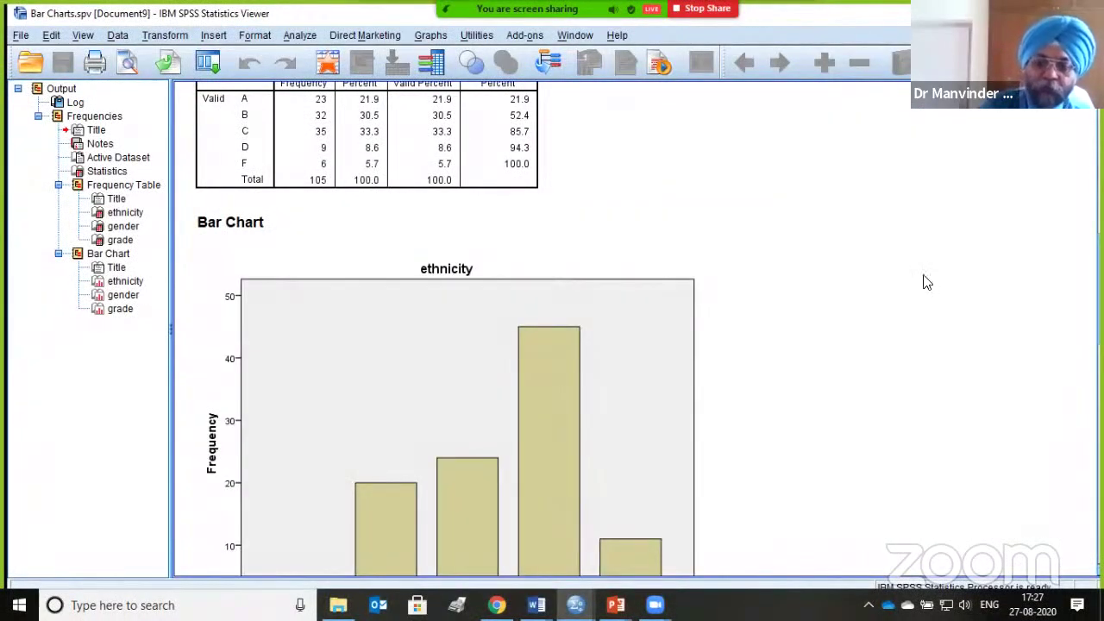
pyautogui.scroll(5, 926, 282)
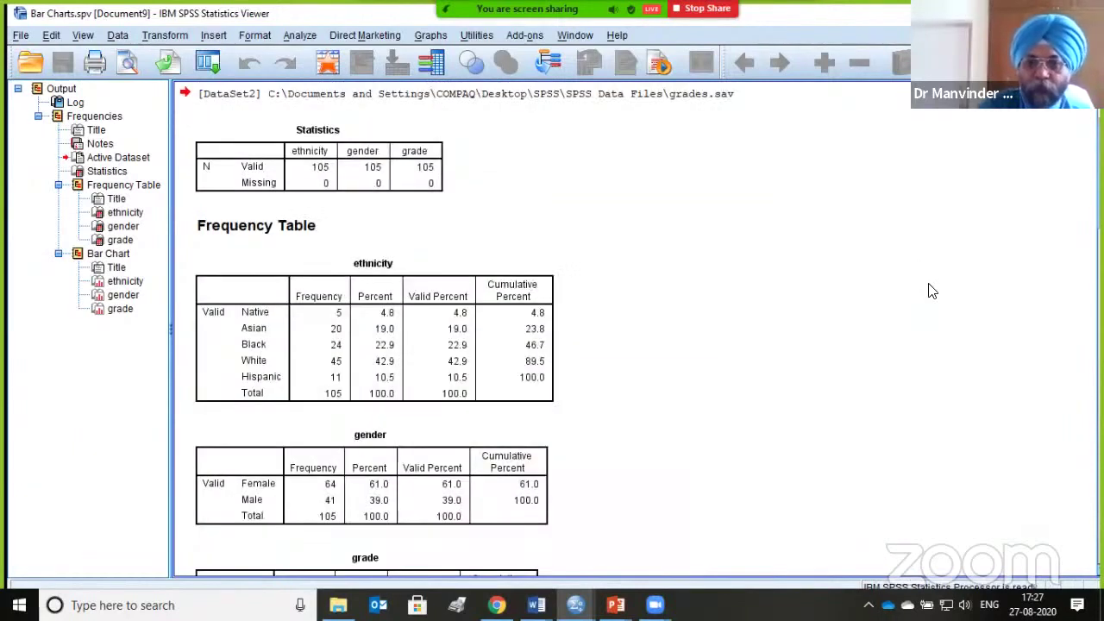
pyautogui.scroll(1, 960, 335)
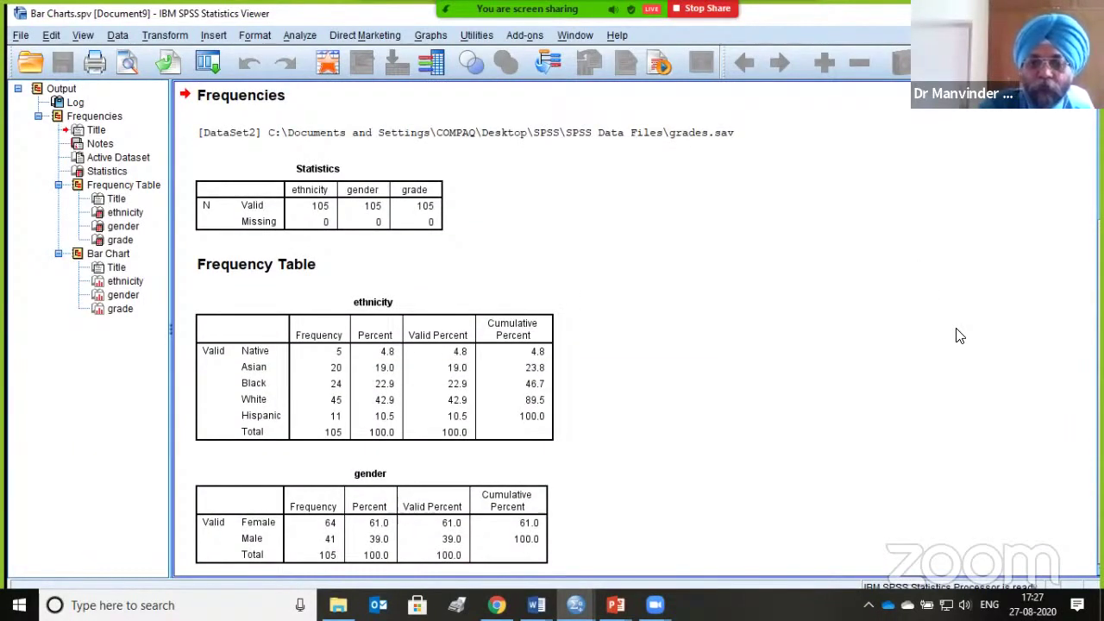
pyautogui.scroll(-7, 960, 335)
pyautogui.scroll(-3, 960, 335)
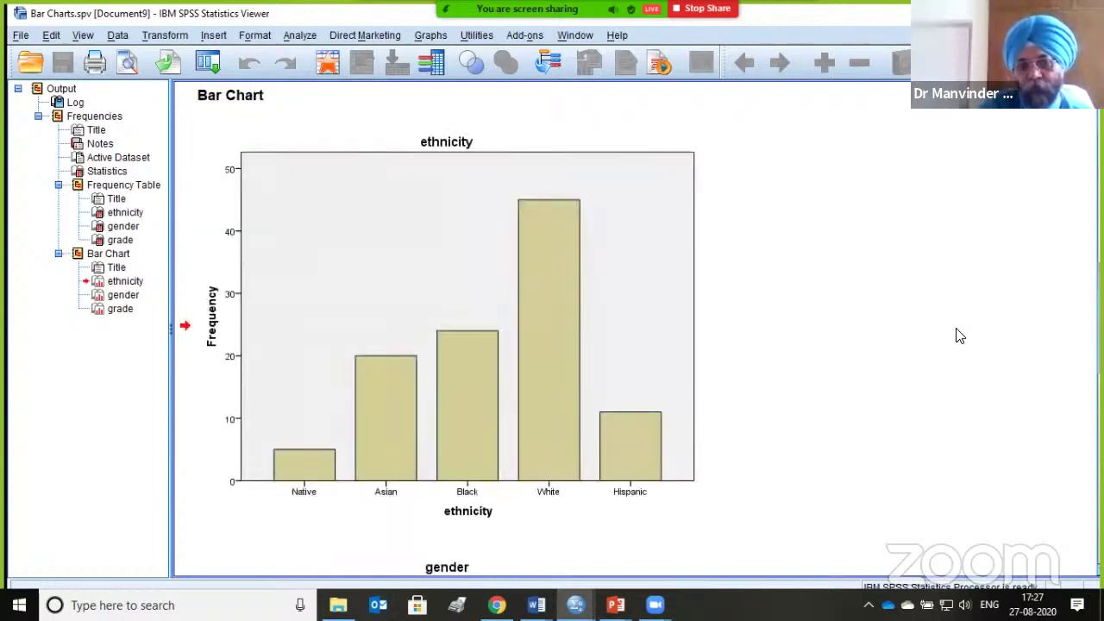
pyautogui.scroll(7, 960, 336)
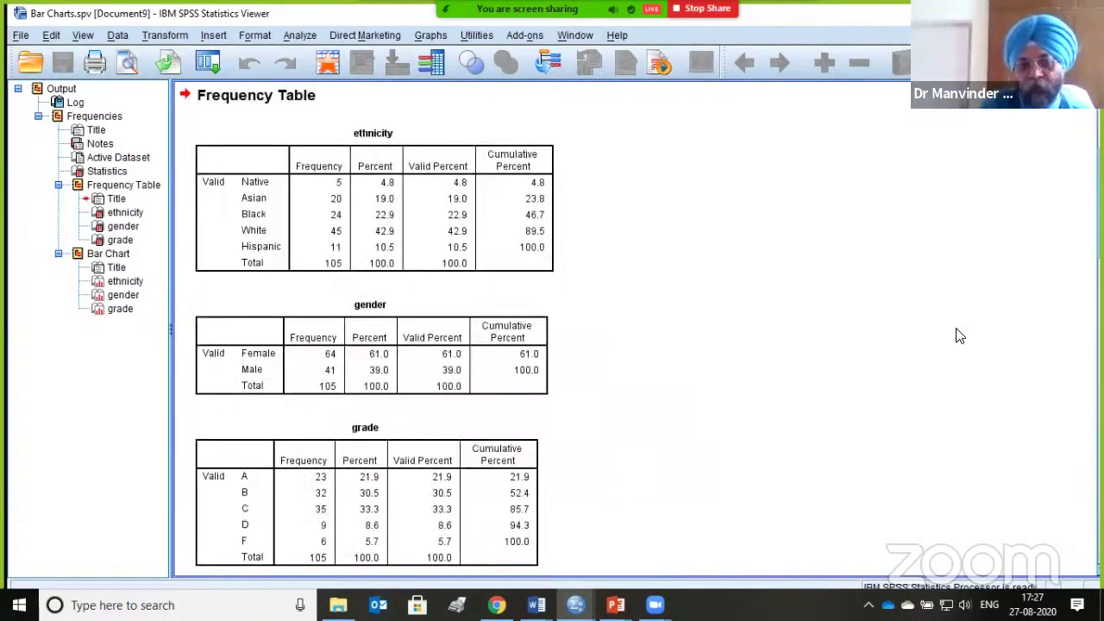
pyautogui.scroll(-7, 959, 335)
pyautogui.scroll(1, 960, 336)
pyautogui.scroll(1, 960, 335)
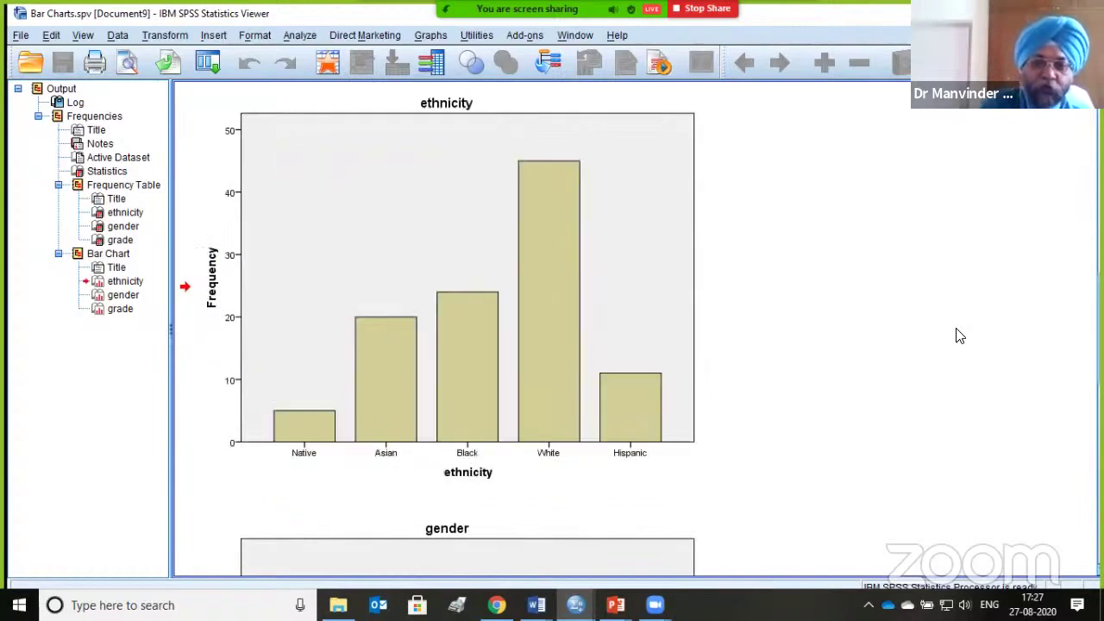
pyautogui.scroll(-1, 959, 336)
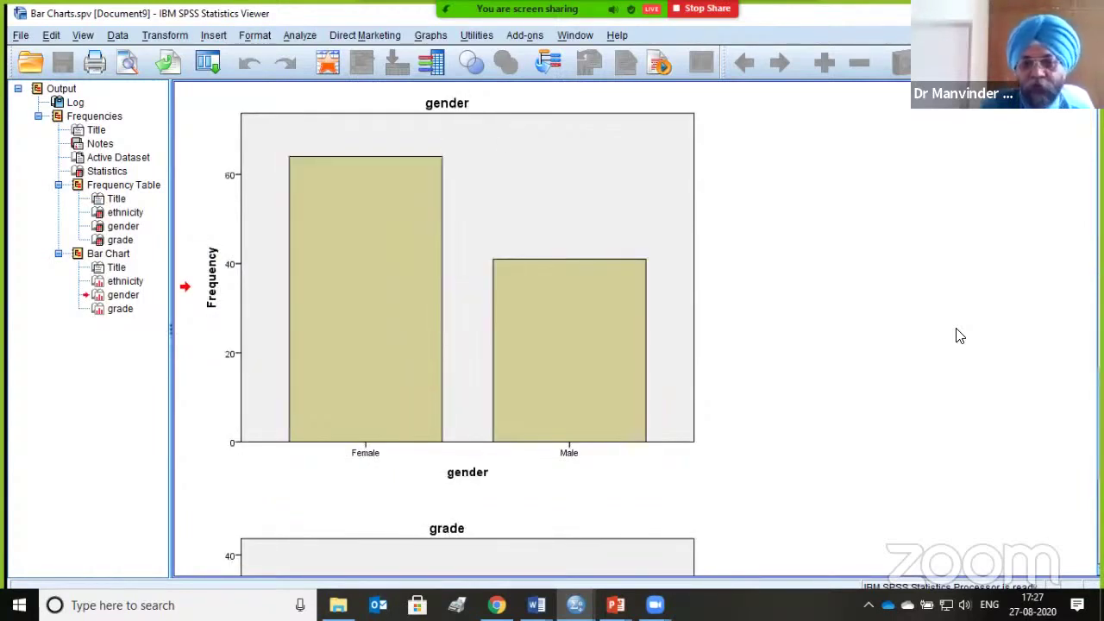
pyautogui.scroll(-1, 960, 335)
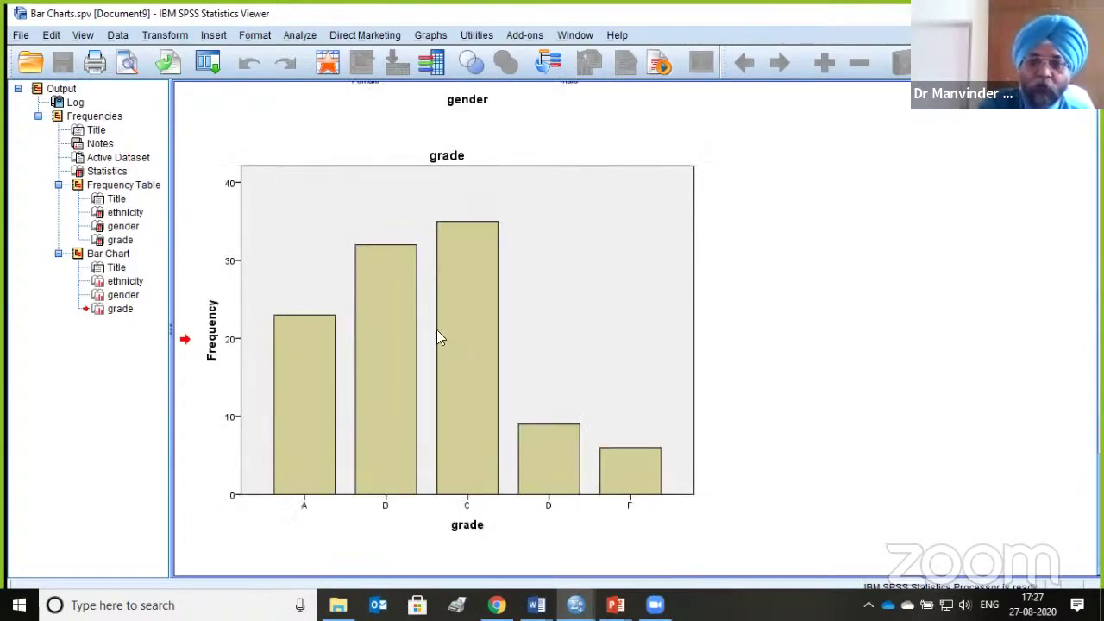
# Select the grade bar chart and view its copy, export and edit options without applying any.
pyautogui.click(604, 270)
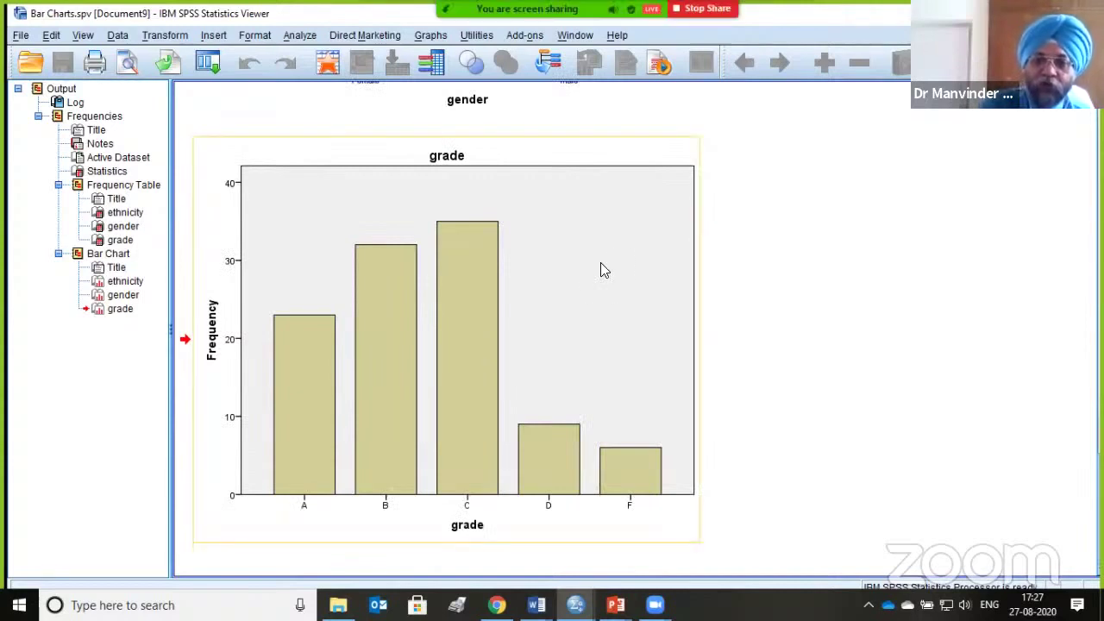
pyautogui.rightClick(603, 270)
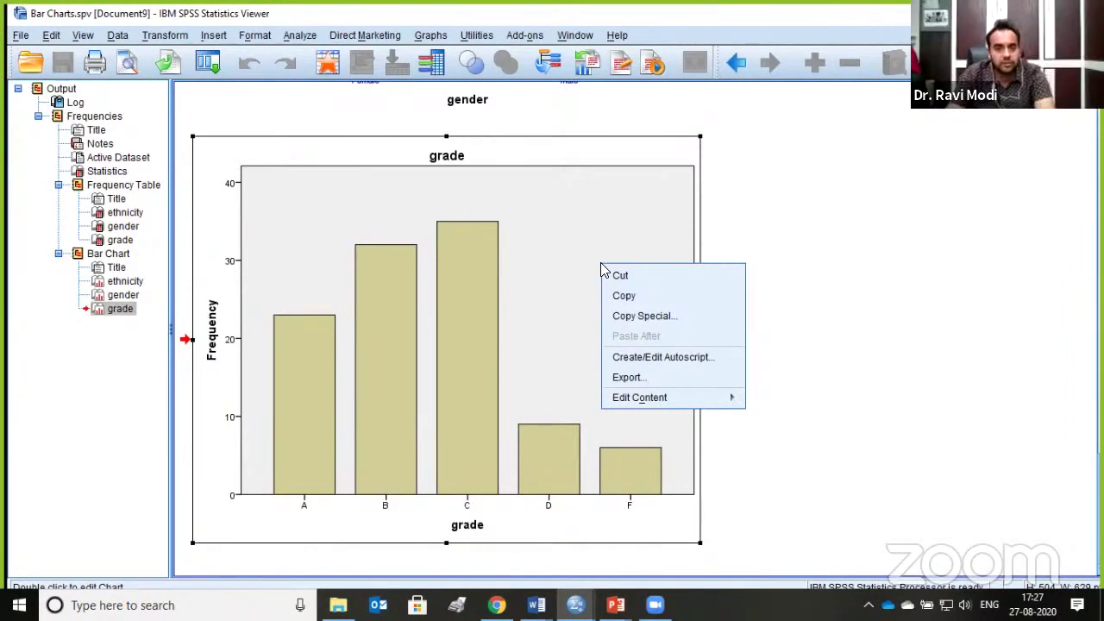
pyautogui.press('Escape')
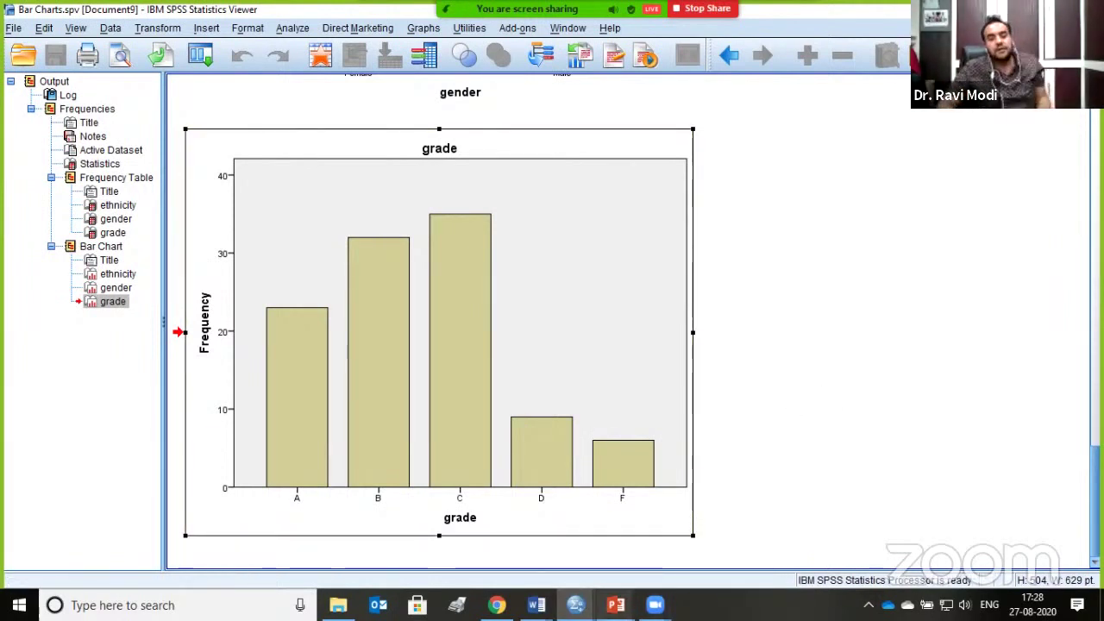
# Switch back to the PowerPoint slide show and move on from Creating Charts to the Histograms slide.
pyautogui.click(614, 604)
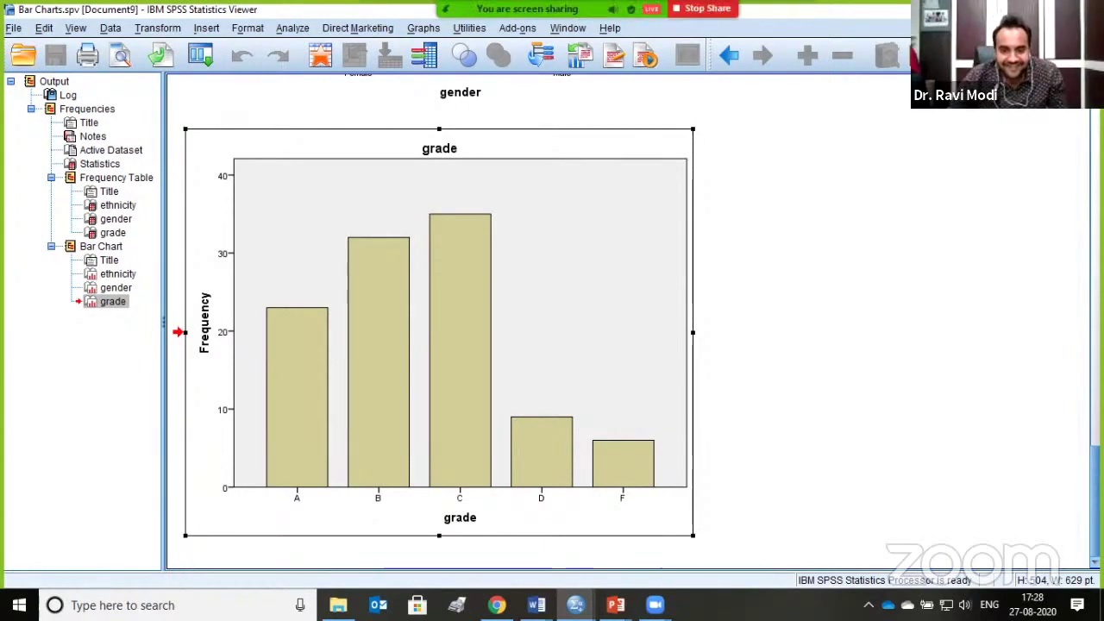
pyautogui.hotkey('alt', 'Tab')
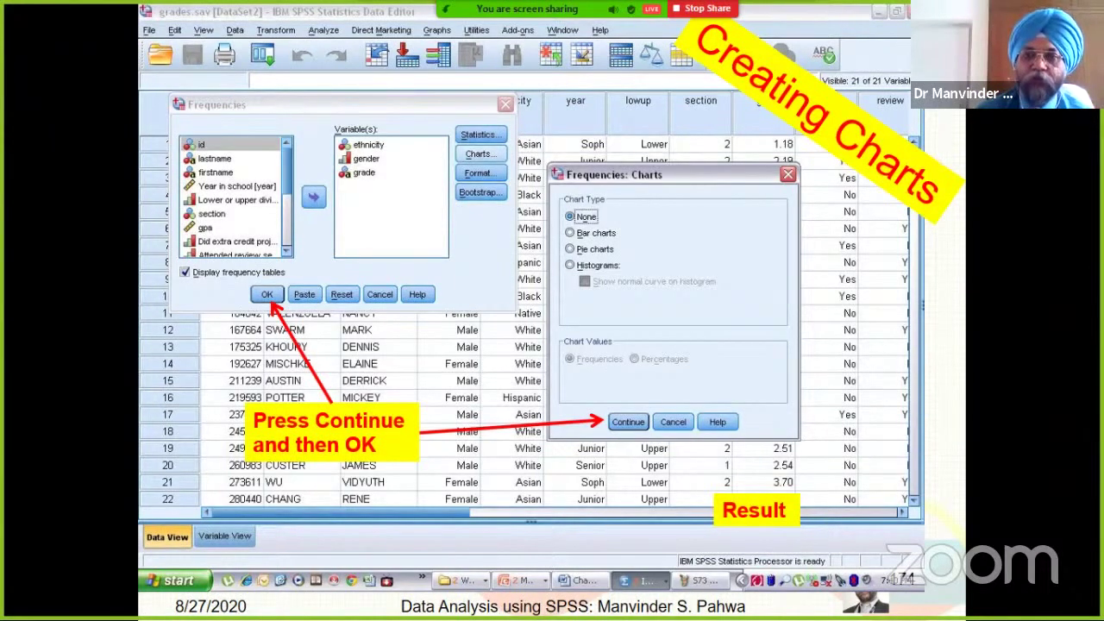
pyautogui.press('Right')
pyautogui.press('Left')
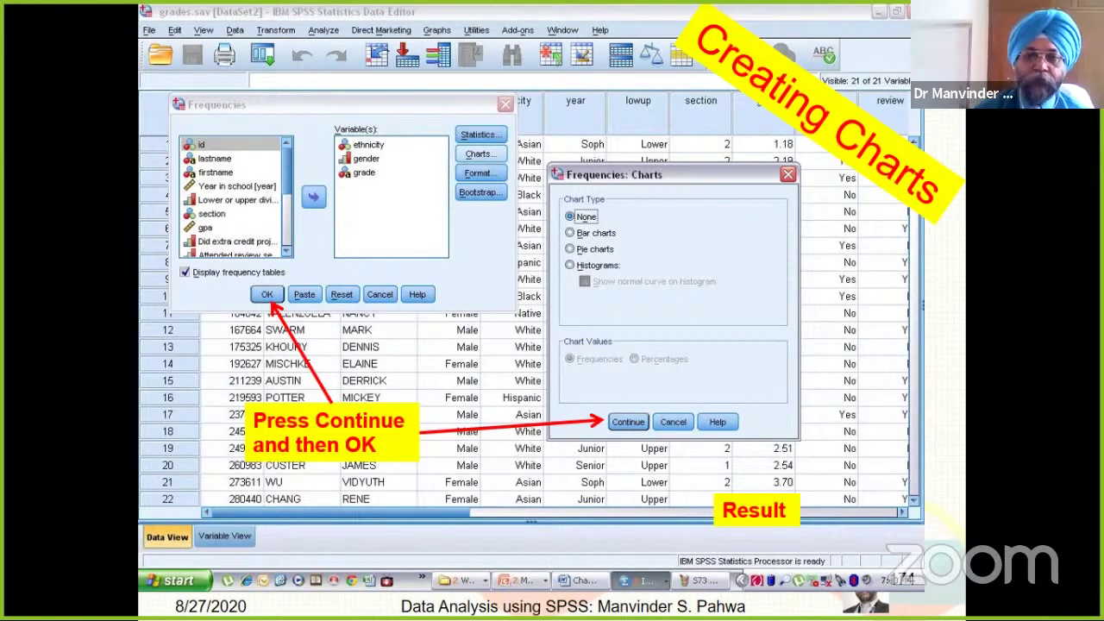
pyautogui.press('Right')
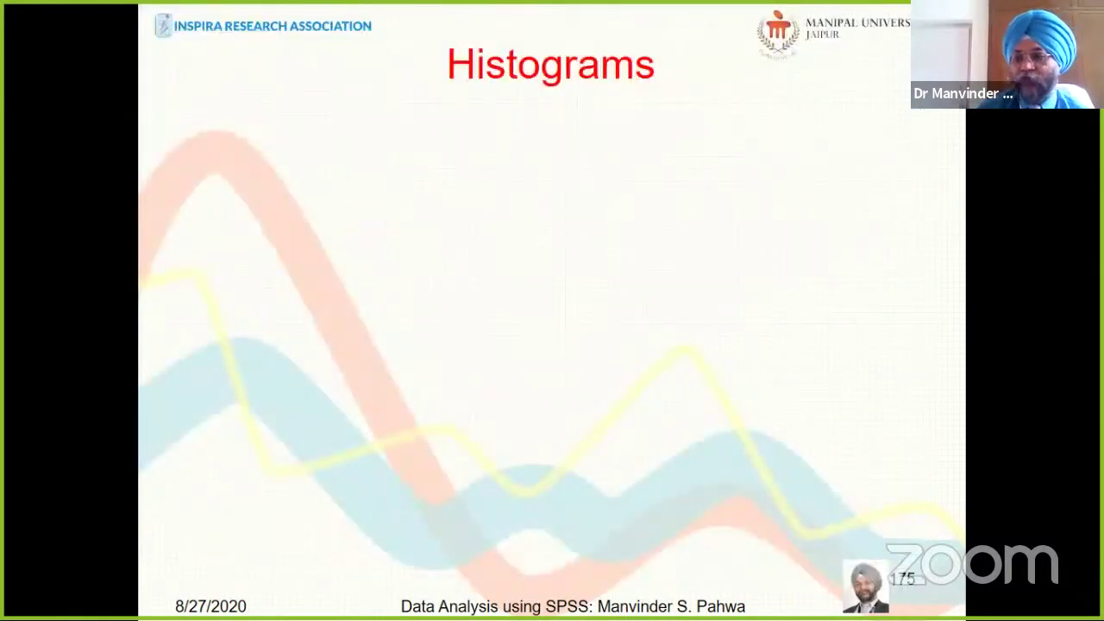
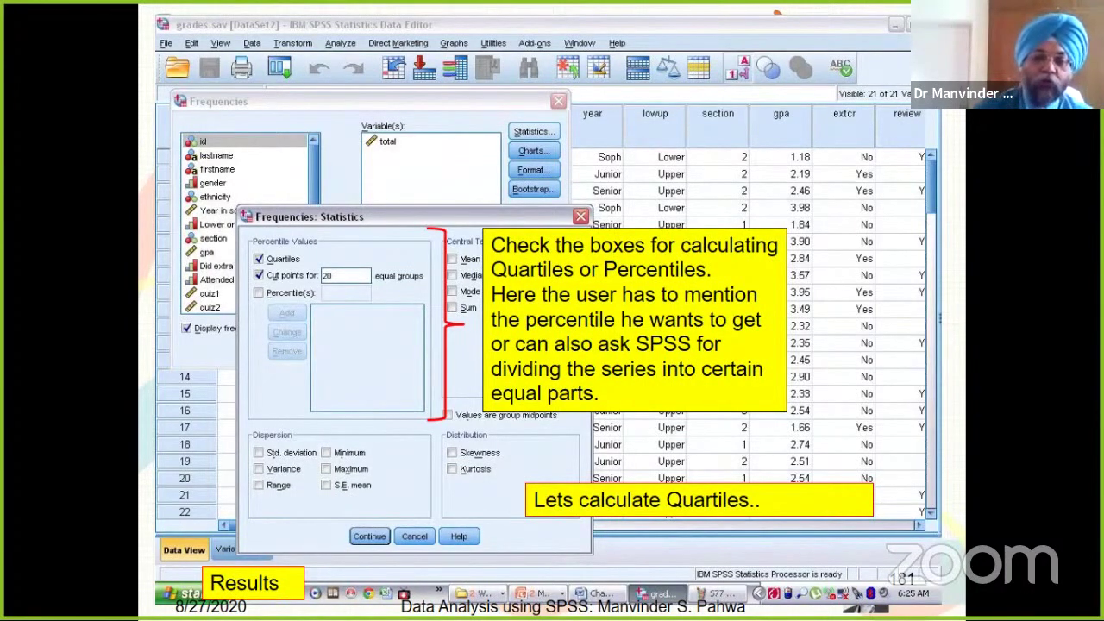
# Open the linked Quartiles.spv output from slide 181 and show the Statistics table for total.
pyautogui.click(270, 587)
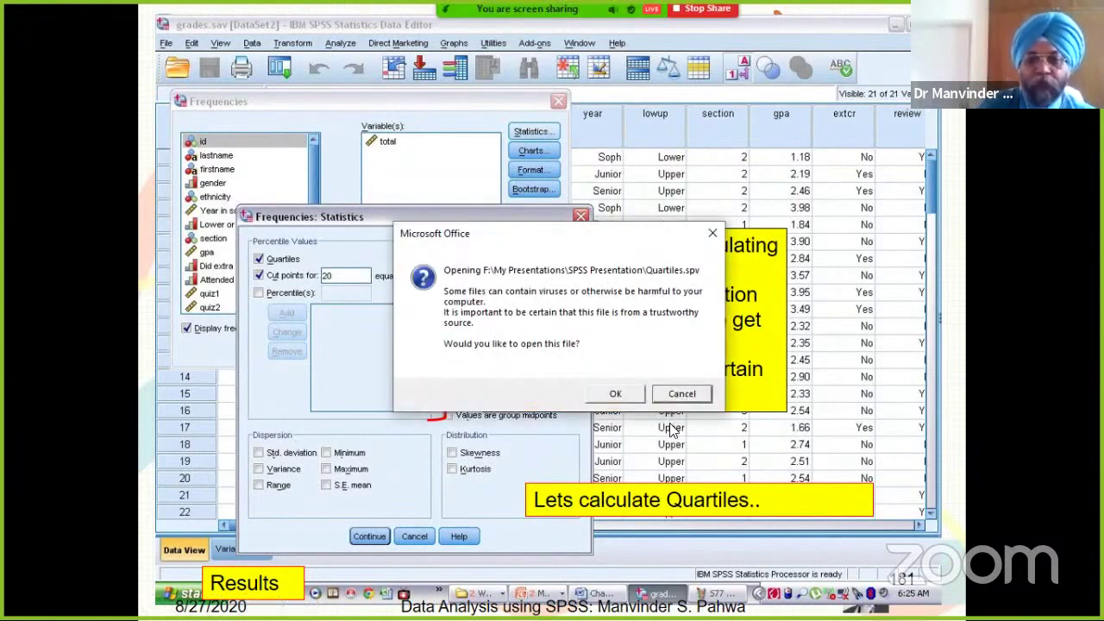
pyautogui.click(692, 389)
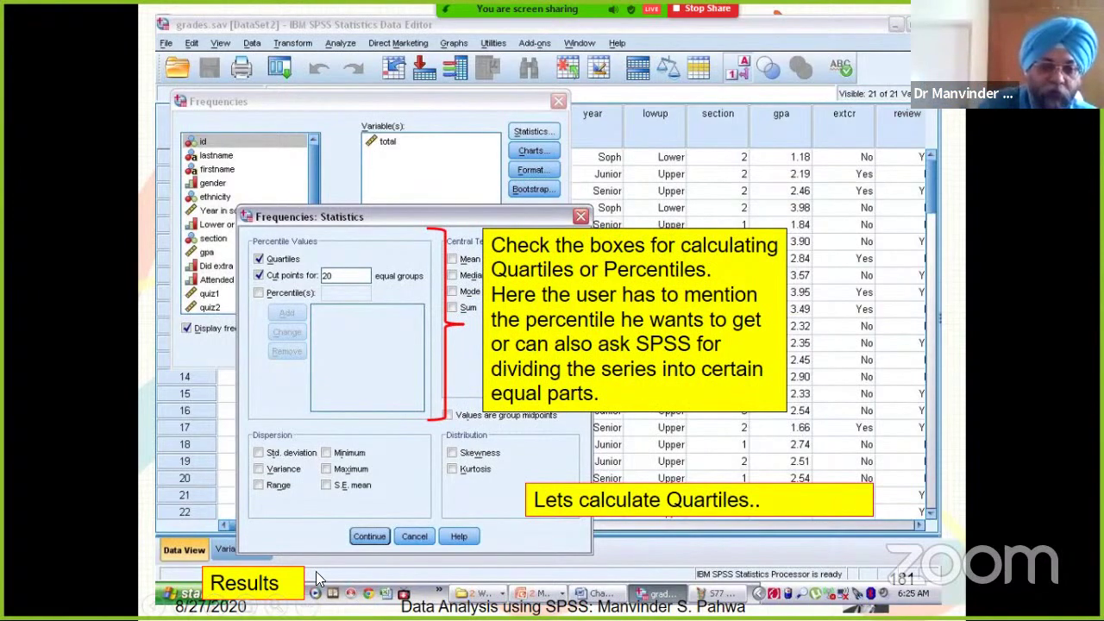
pyautogui.click(273, 585)
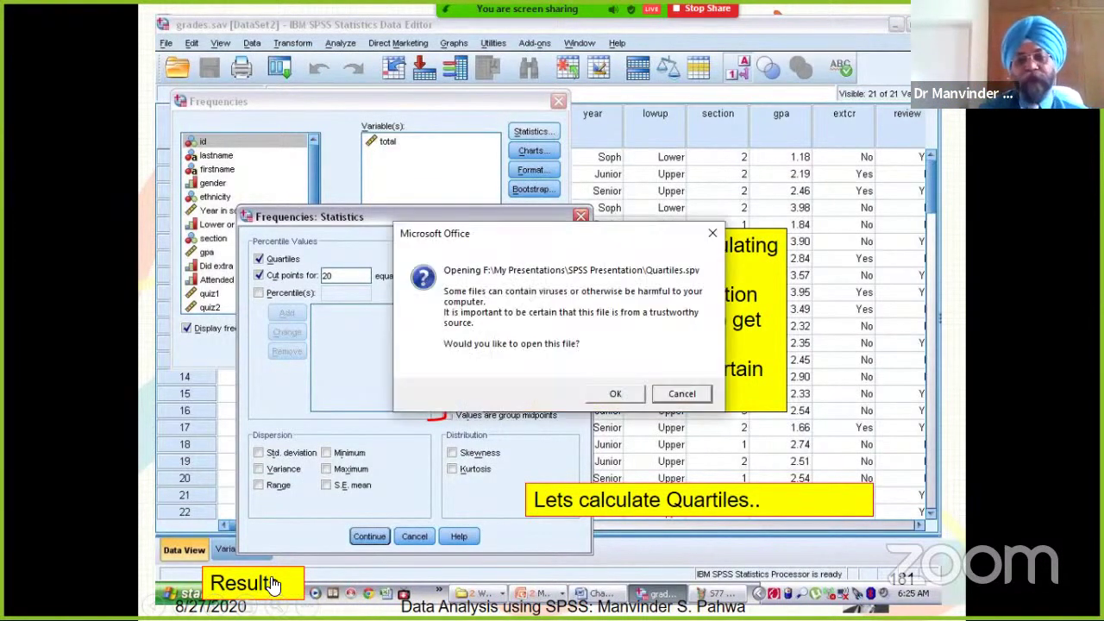
pyautogui.click(623, 393)
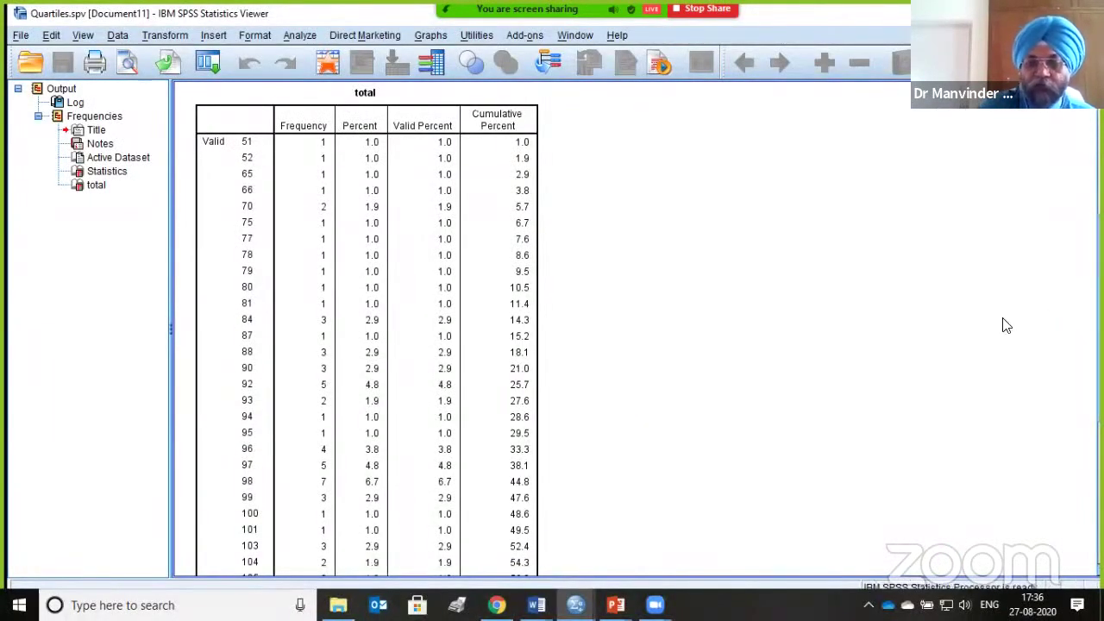
pyautogui.scroll(5, 1005, 325)
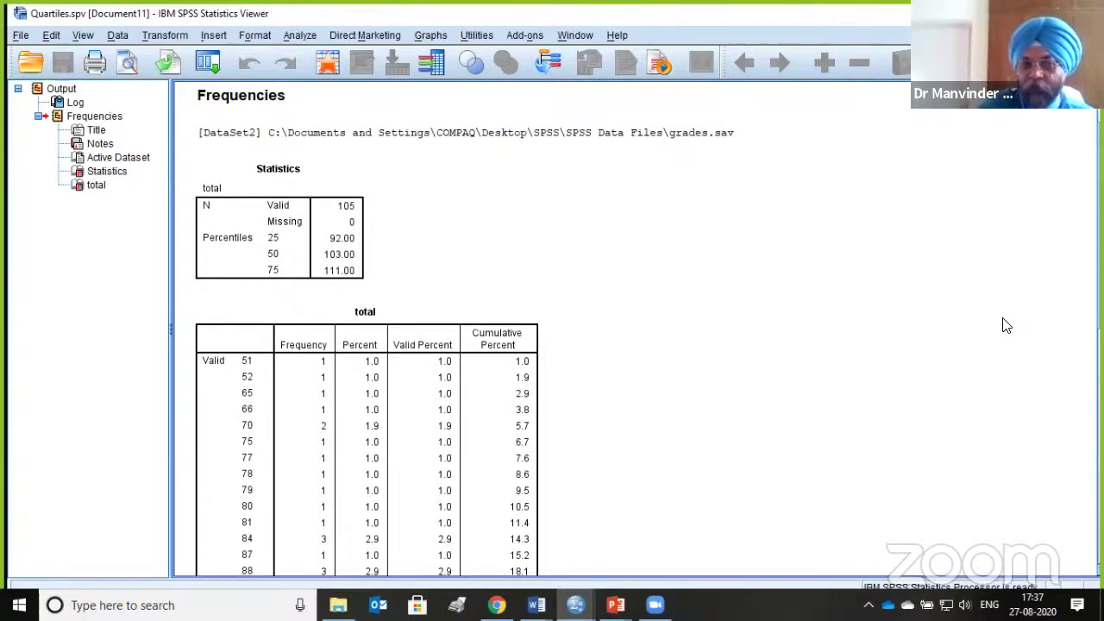
# Examine the 25th, 50th and 75th percentiles in the Statistics table and the frequency table for total.
pyautogui.press('Down')
pyautogui.press('Down')
pyautogui.press('Down')
pyautogui.press('Down')
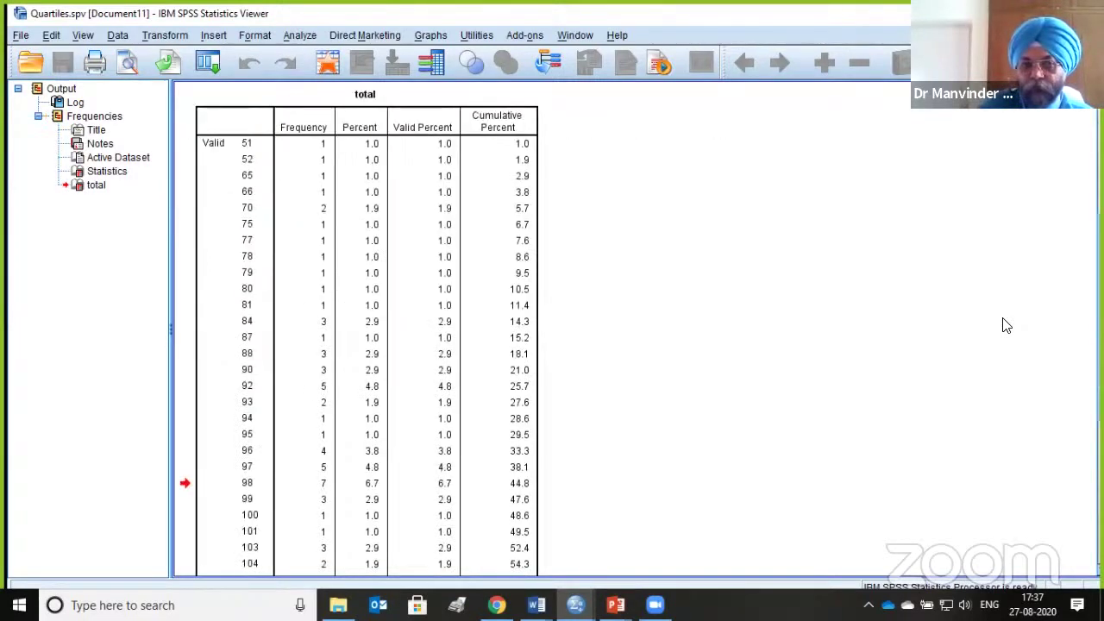
pyautogui.press('Up')
pyautogui.press('Up')
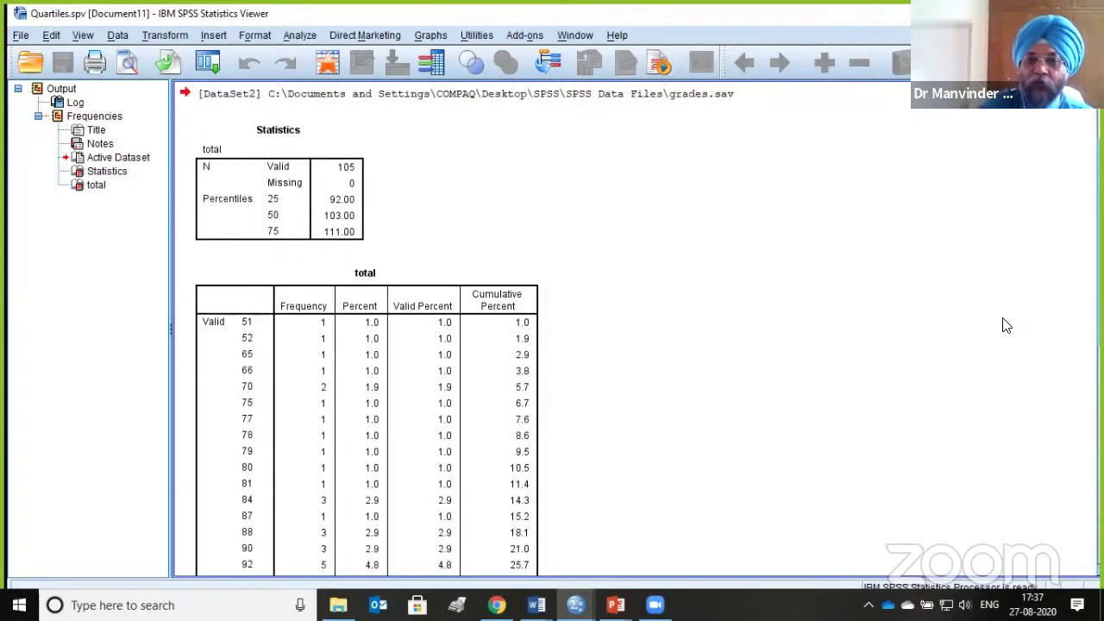
pyautogui.press('Up')
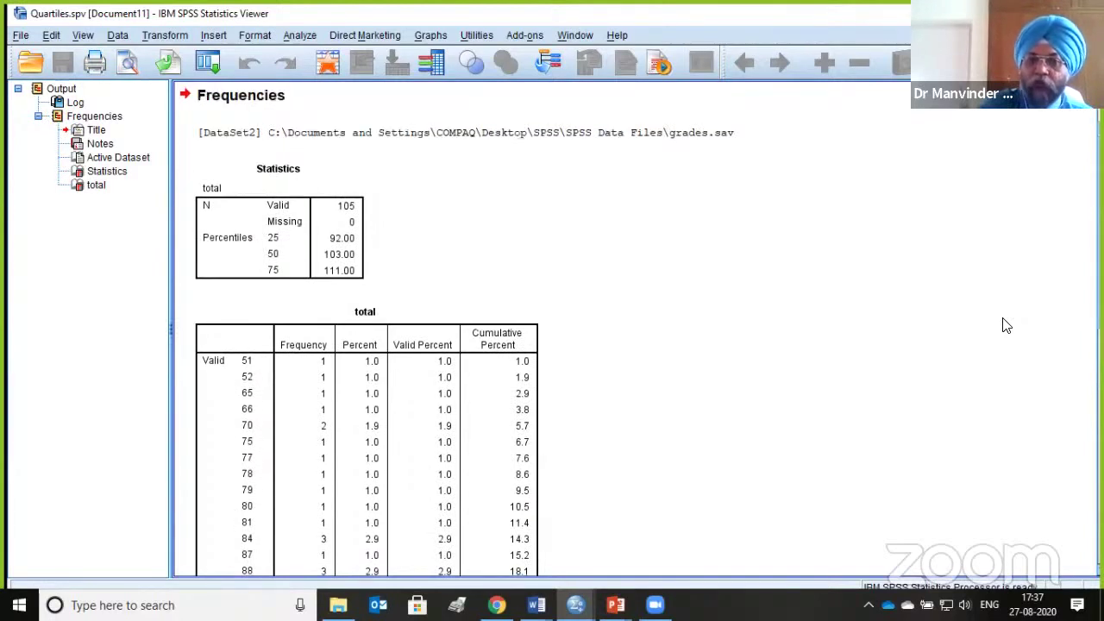
pyautogui.press('Up')
pyautogui.press('Down')
pyautogui.press('Down')
pyautogui.press('Down')
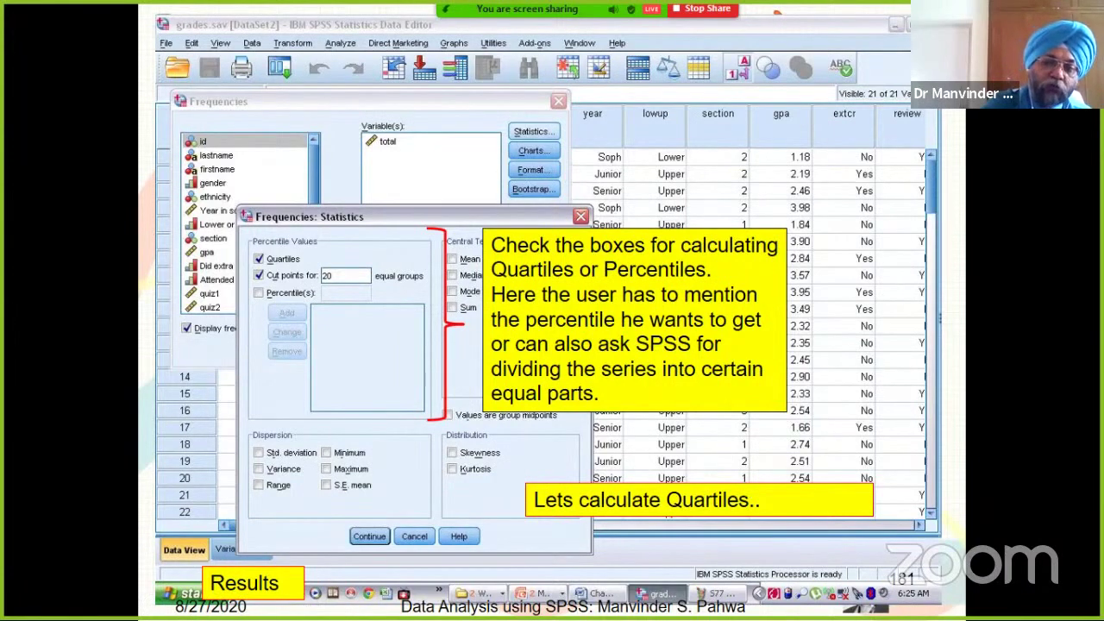
# Return to the quartiles slide and reopen the linked Quartiles.spv output to view its command log and percentile statistics.
pyautogui.press('Right')
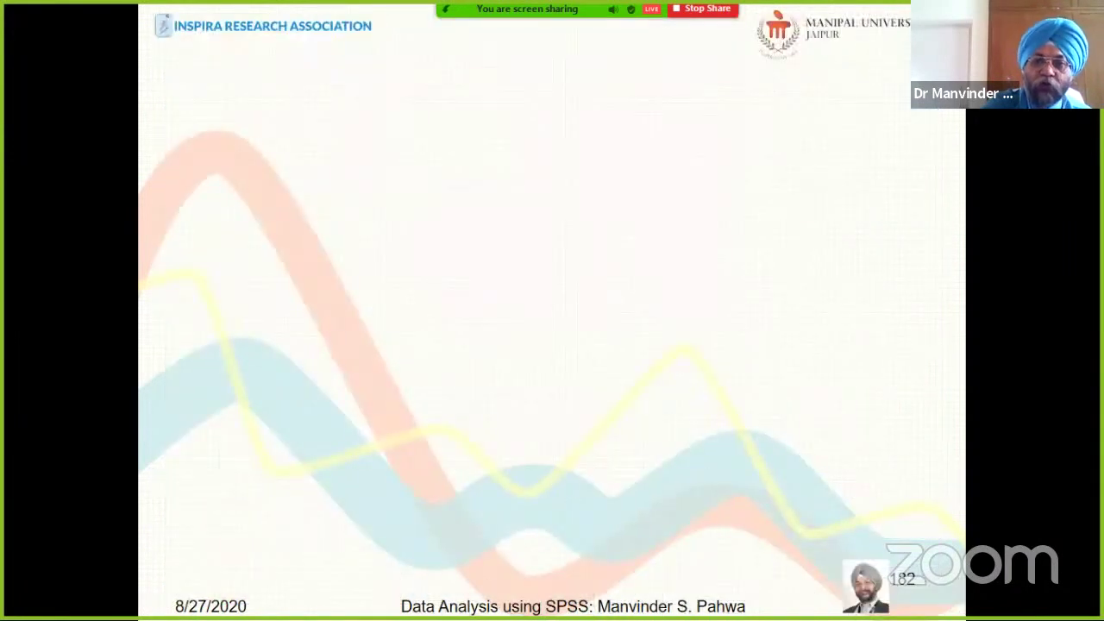
pyautogui.press('Left')
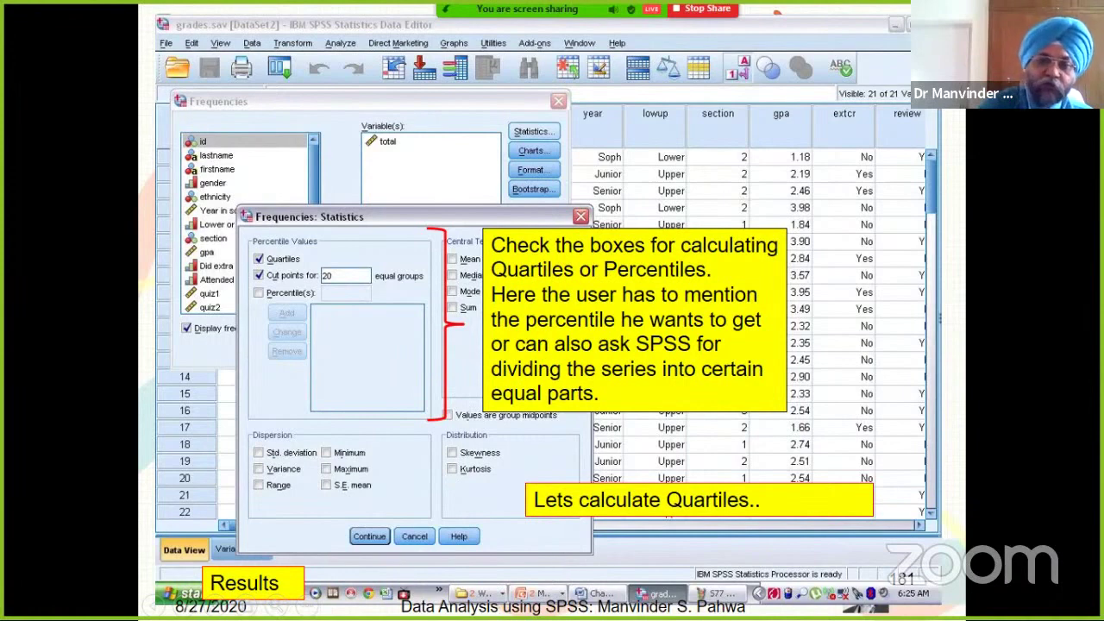
pyautogui.click(270, 585)
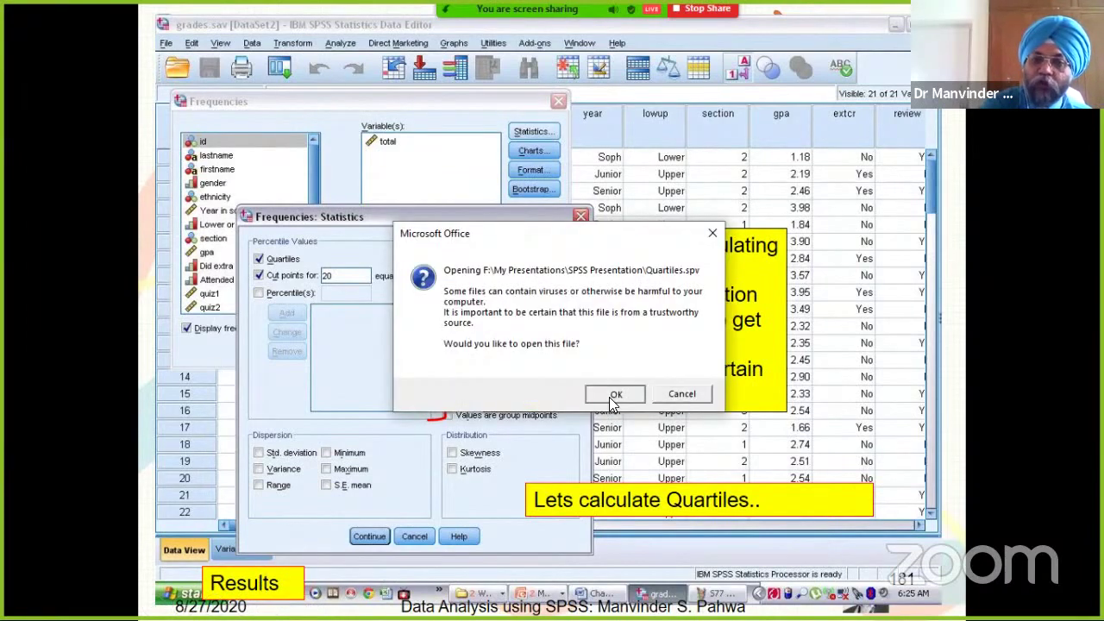
pyautogui.click(609, 397)
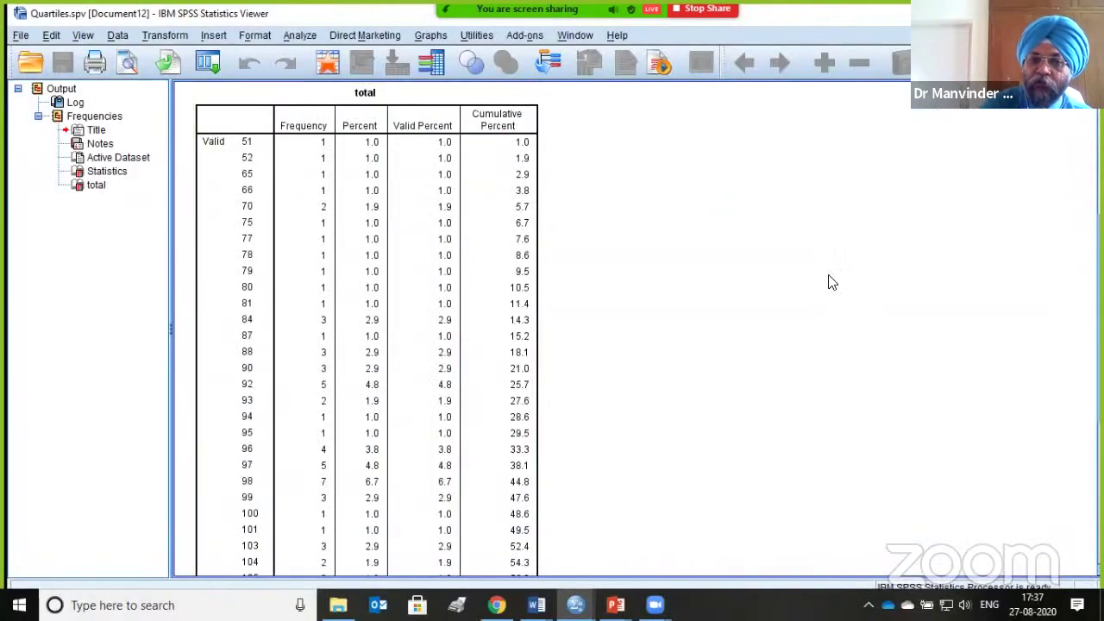
pyautogui.scroll(5, 828, 282)
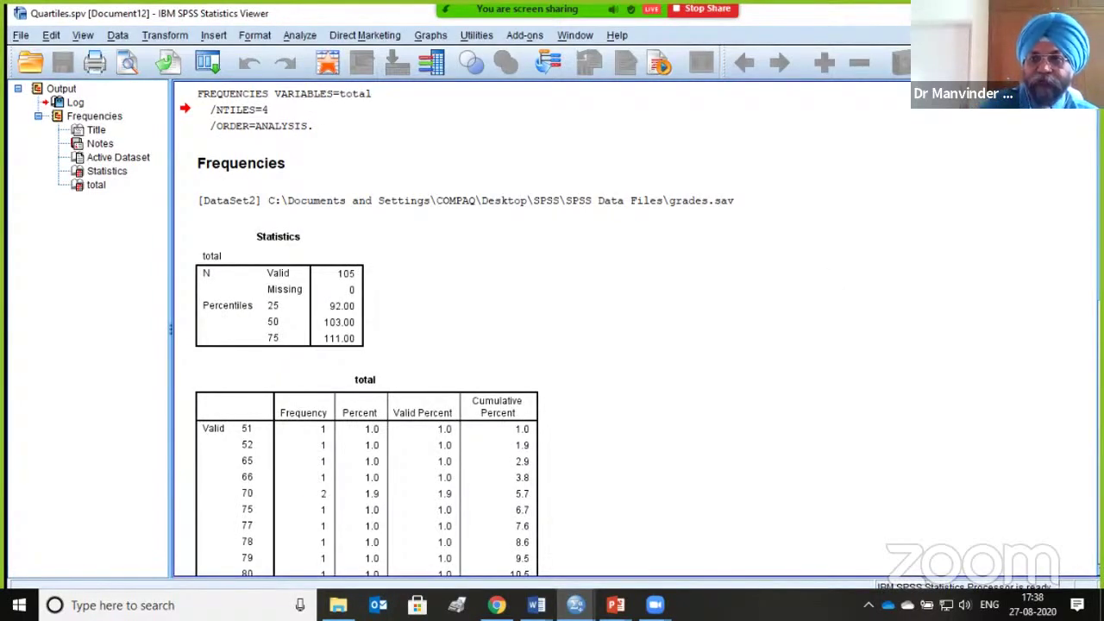
# Switch back to the PowerPoint slide show and step back from slide 181 to the Percentile slide, 178.
pyautogui.hotkey('alt', 'Tab')
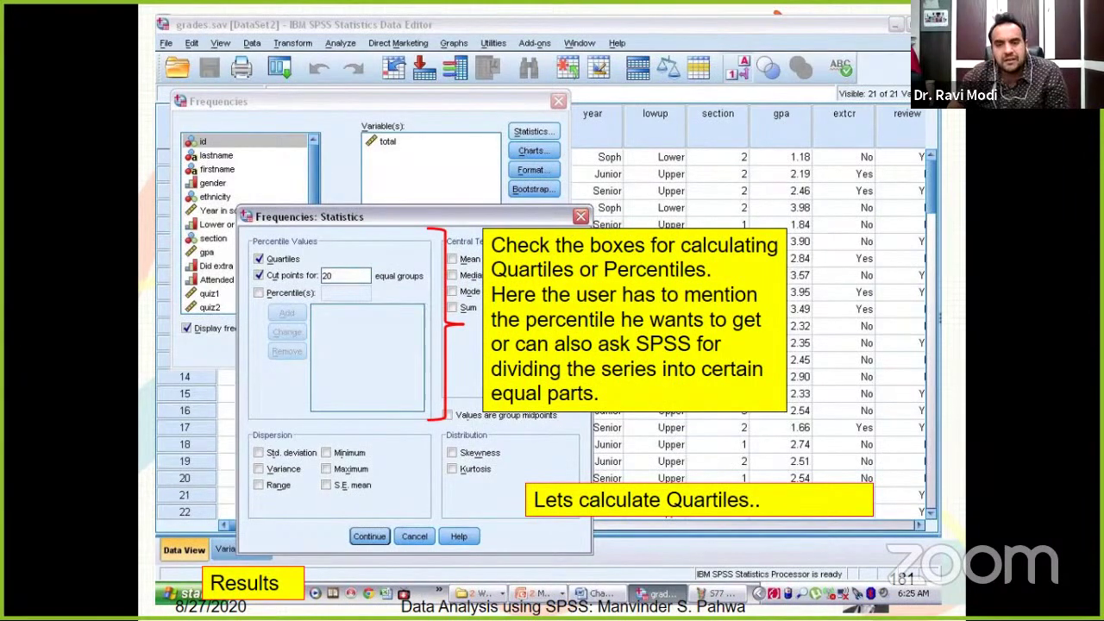
pyautogui.press('Left')
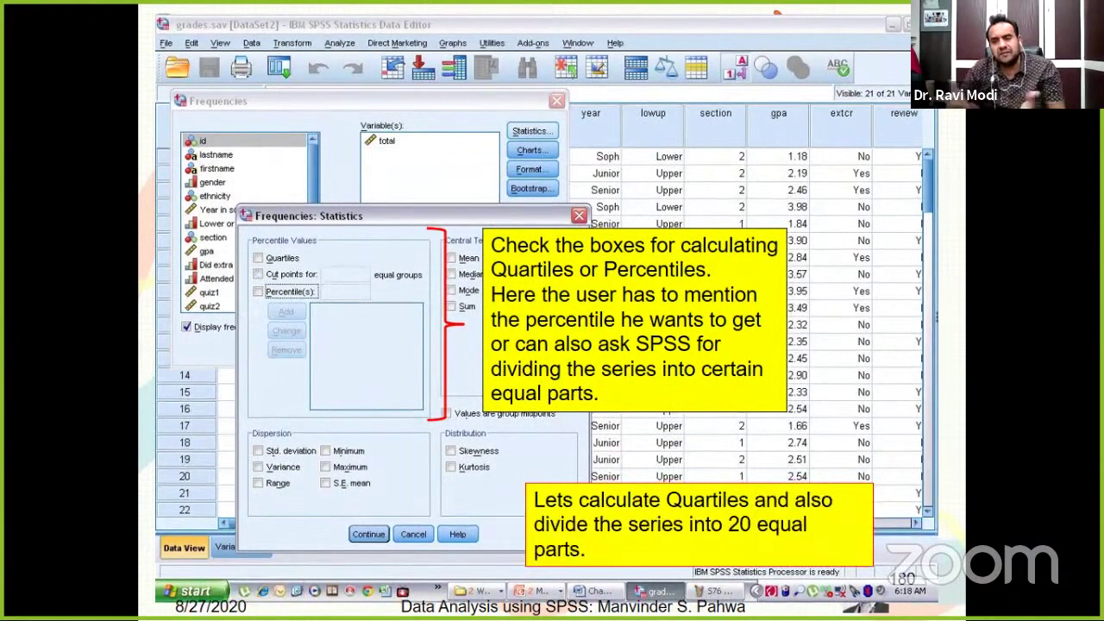
pyautogui.press('Left')
pyautogui.press('Right')
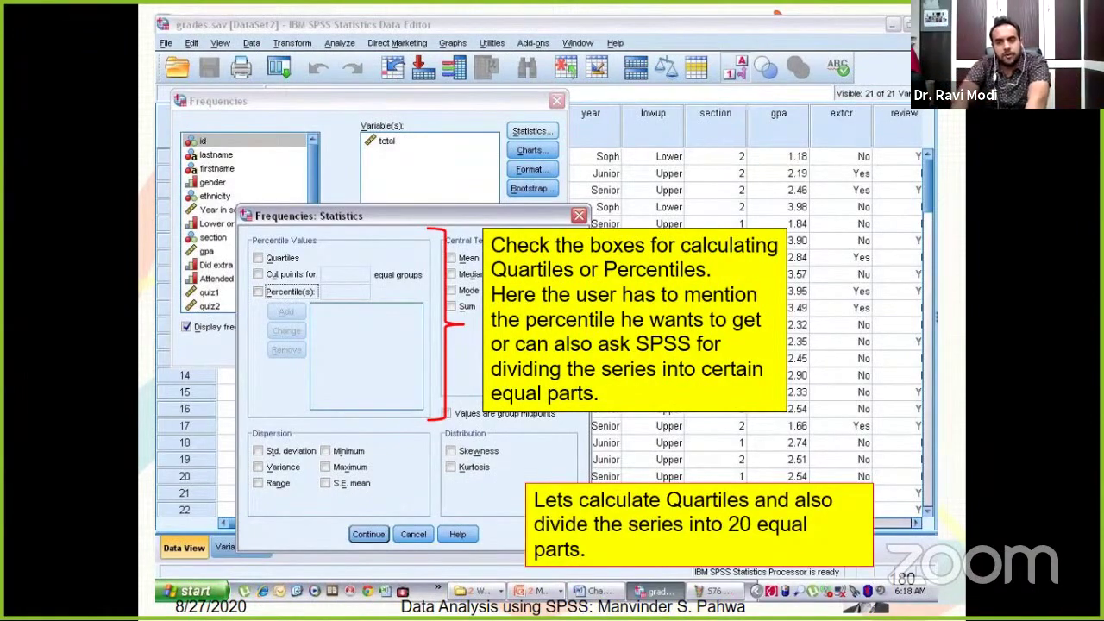
pyautogui.press('Left')
pyautogui.press('Left')
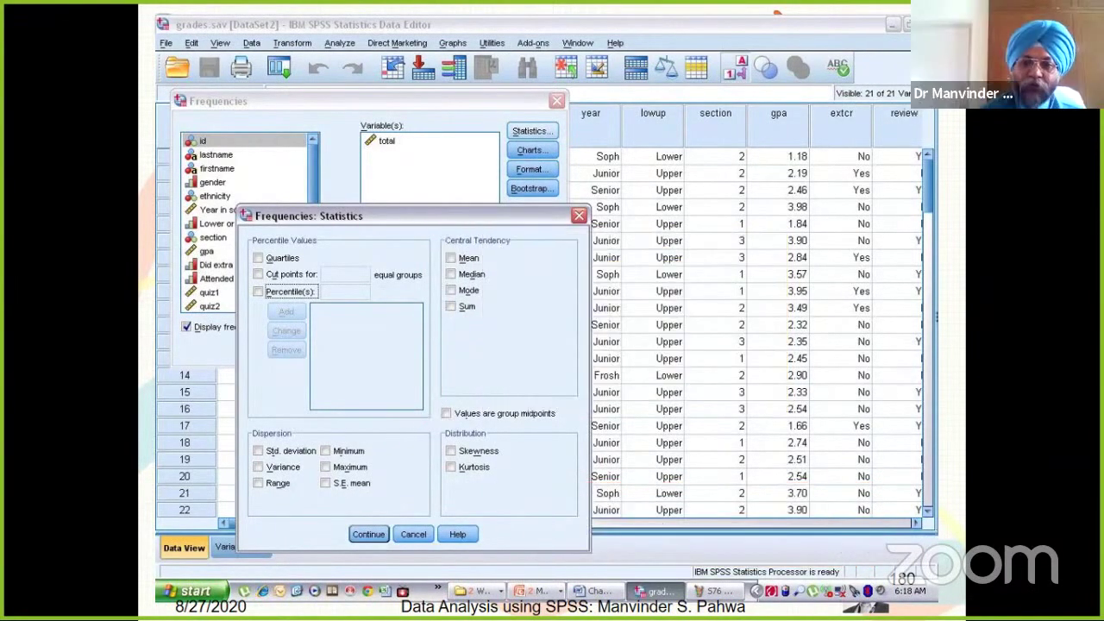
pyautogui.press('Left')
pyautogui.press('Left')
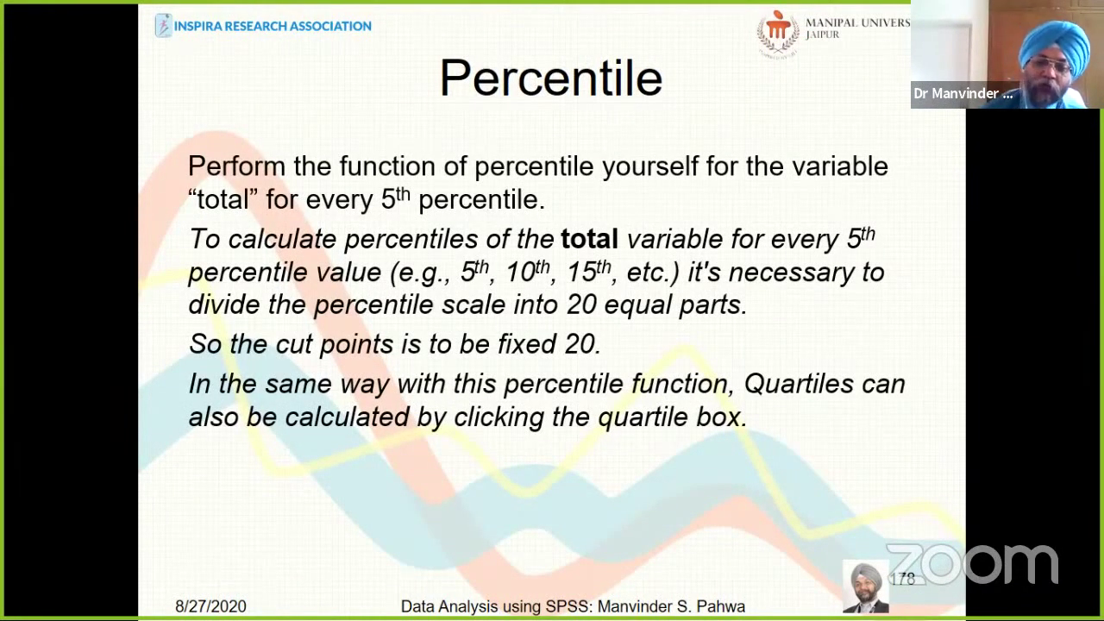
# Replay the Percentile slide's text and advance through the Frequencies menu slide to the quartiles slide, 181.
pyautogui.press('Right')
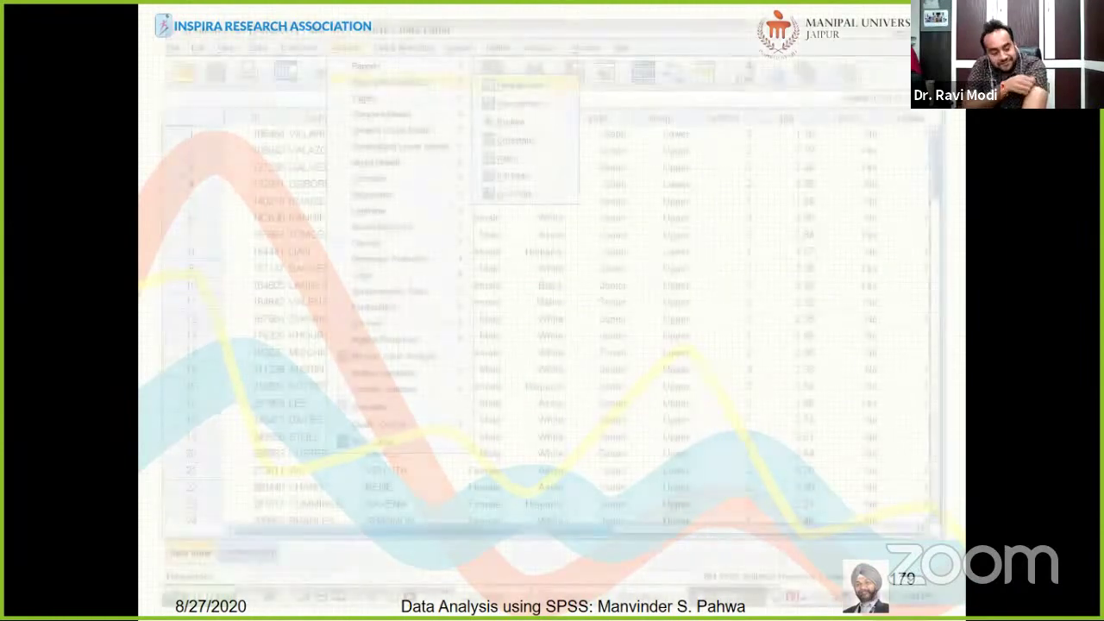
pyautogui.press('Left')
pyautogui.press('Left')
pyautogui.press('Left')
pyautogui.press('Right')
pyautogui.press('Right')
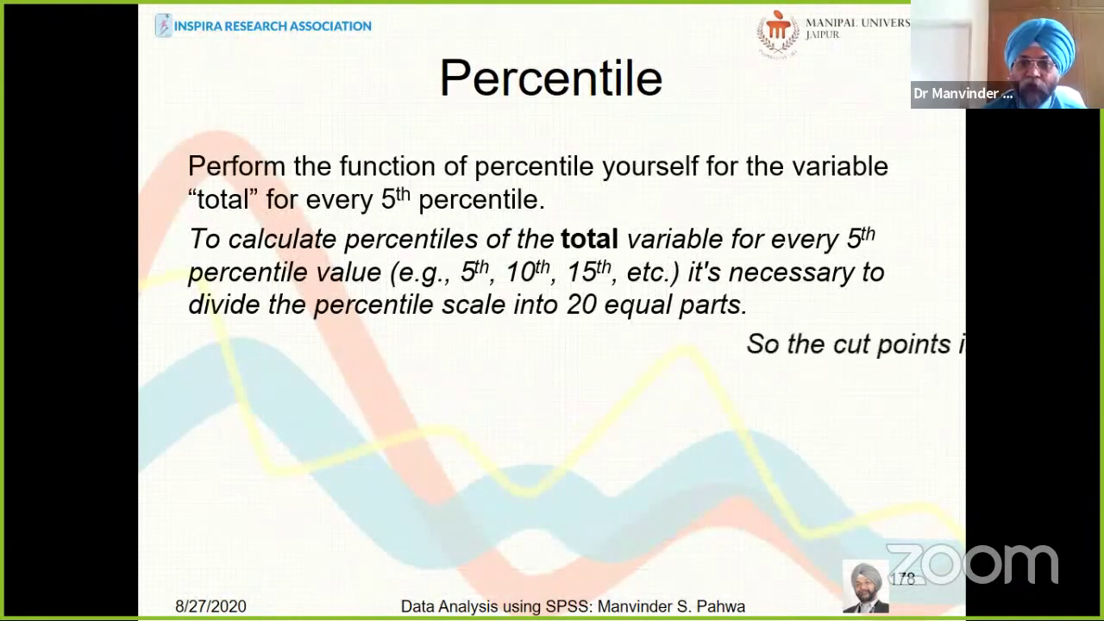
pyautogui.press('Right')
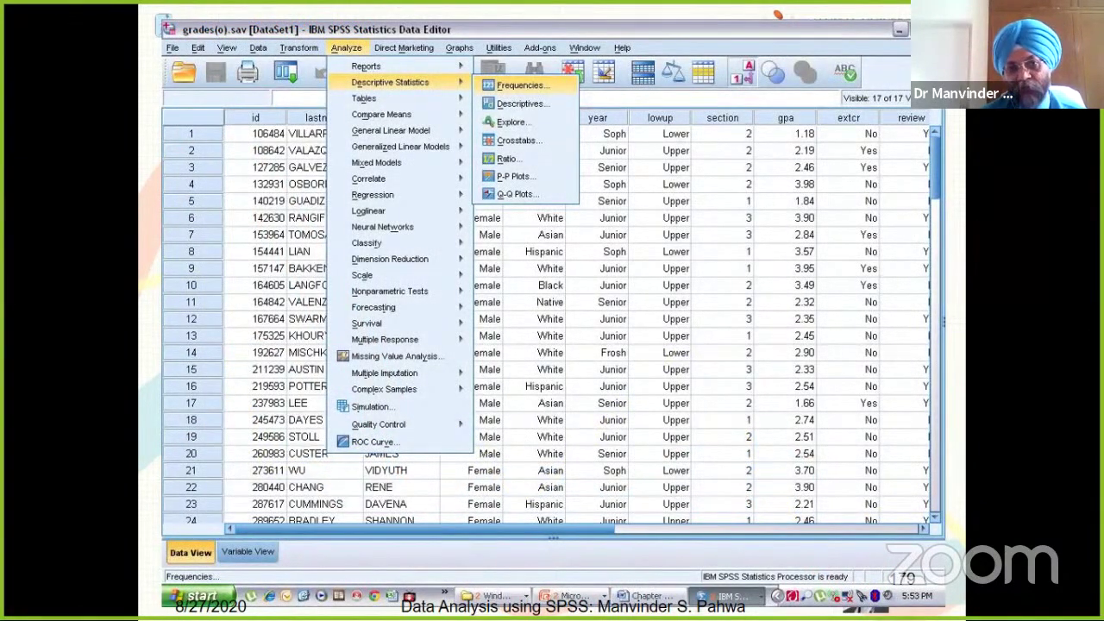
pyautogui.press('Right')
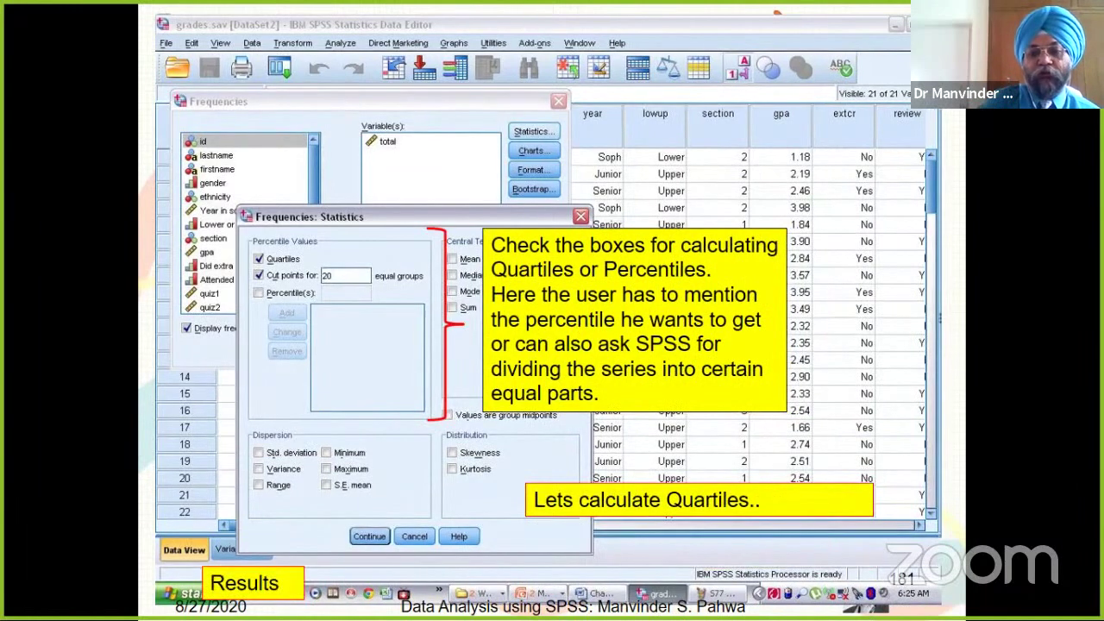
# Reopen the linked Quartiles.spv output to review the percentiles of total, and advance the slide show to the Descriptive Statistics slide.
pyautogui.click(290, 584)
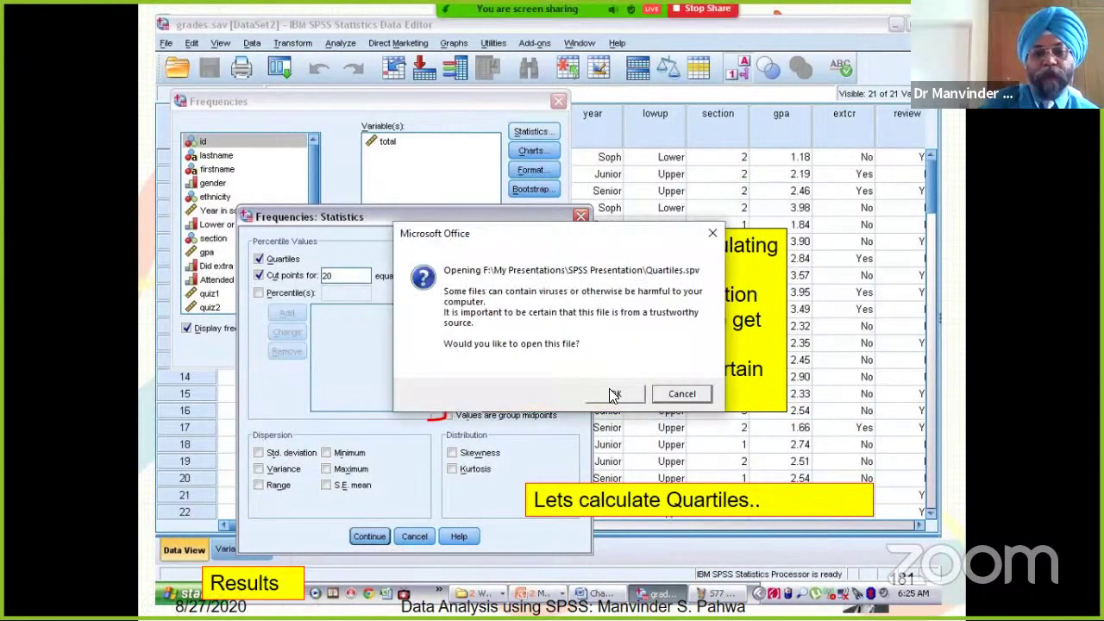
pyautogui.click(614, 393)
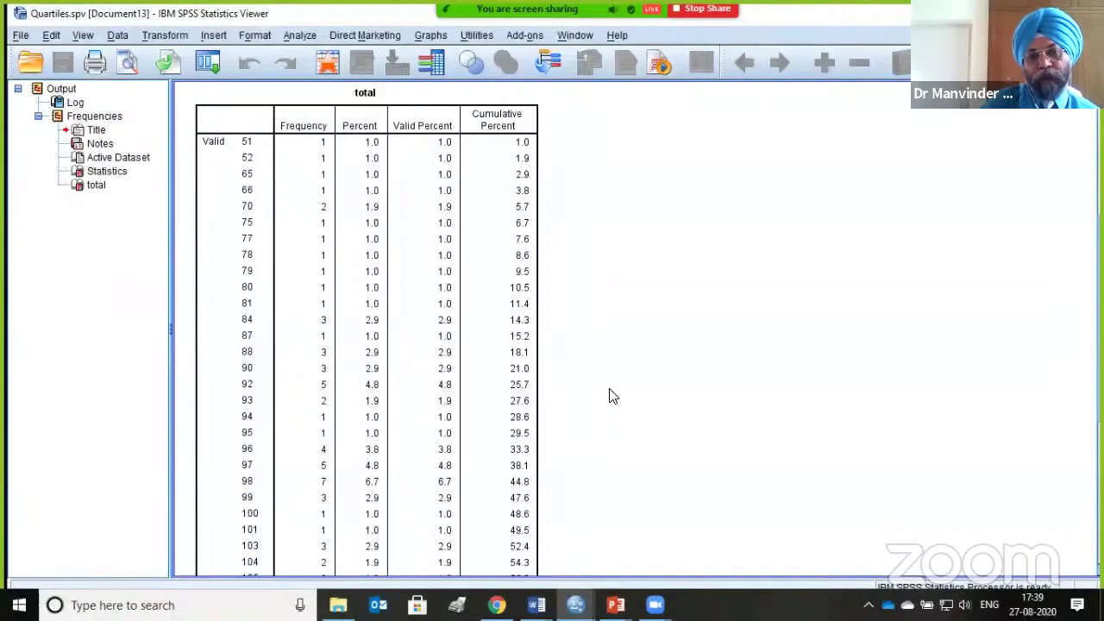
pyautogui.scroll(3, 989, 363)
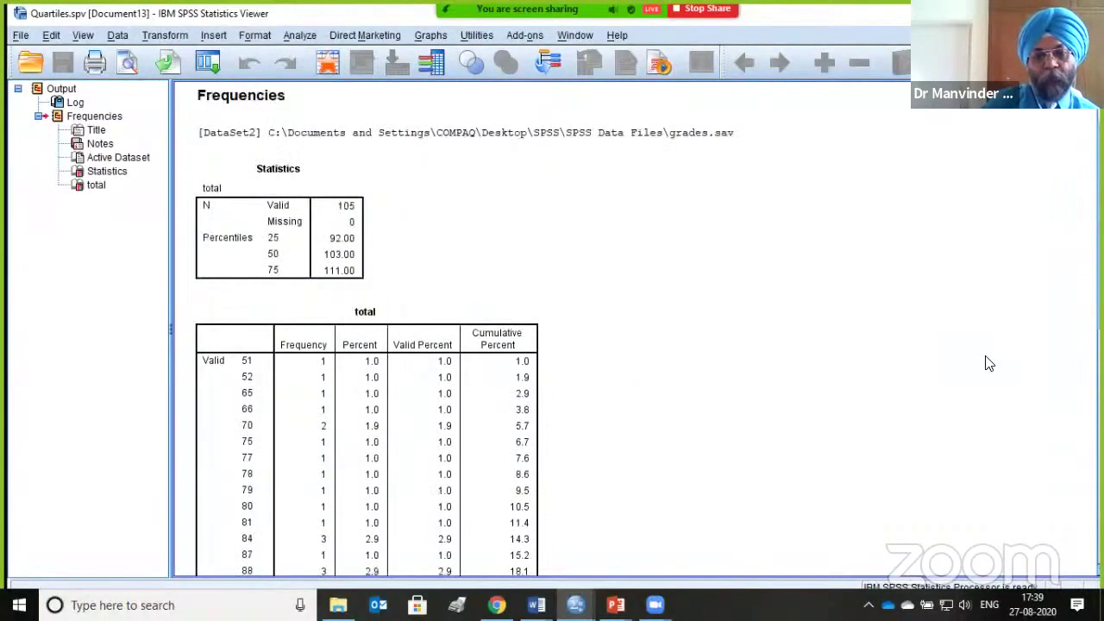
pyautogui.scroll(1, 989, 362)
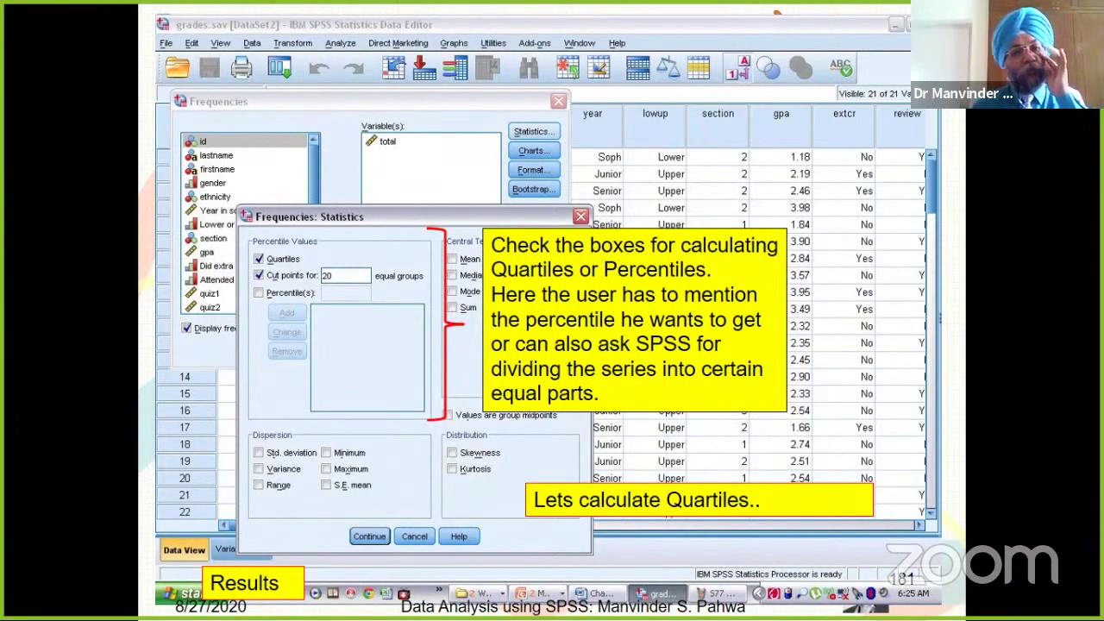
pyautogui.press('Right')
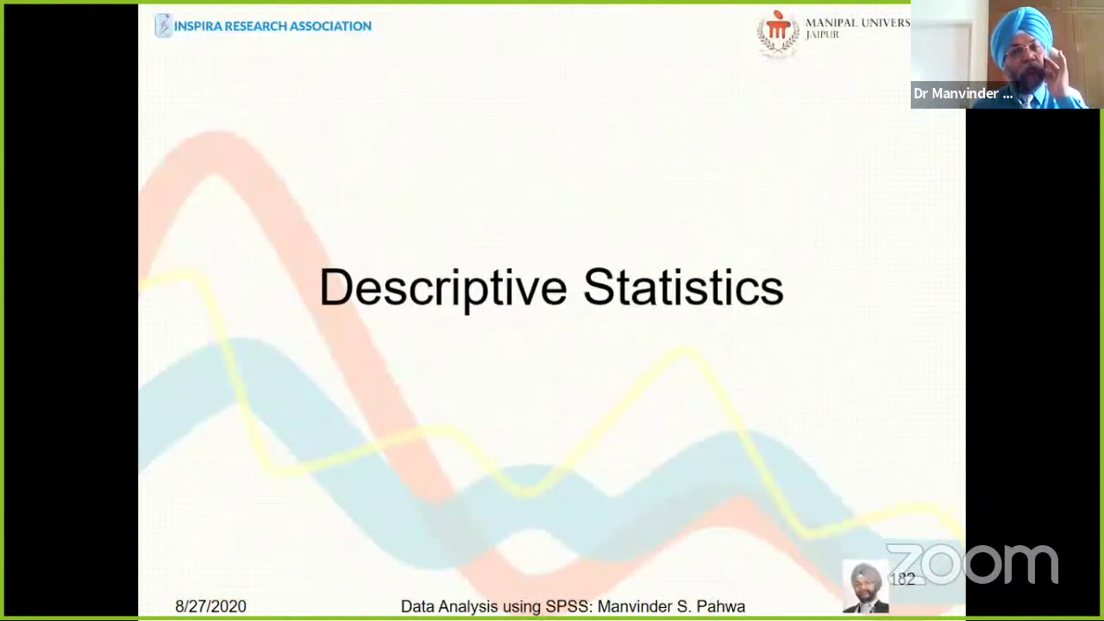